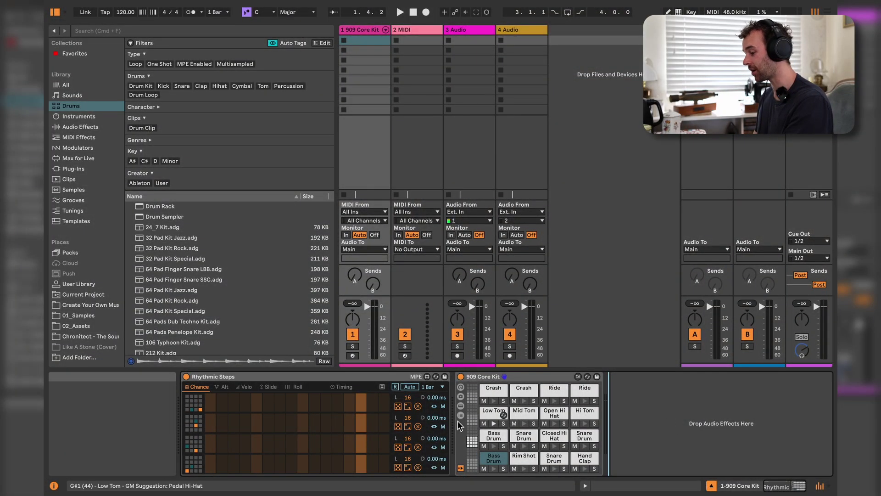
Place full-chance bass drum hits on steps 1 and 9 of the Rhythmic Steps bass drum lane and play the pattern
click(303, 376)
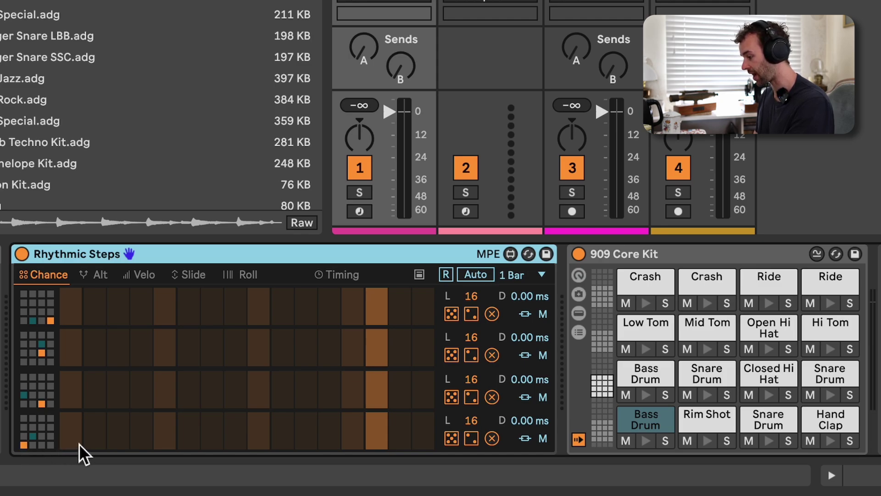
drag(78, 444, 75, 363)
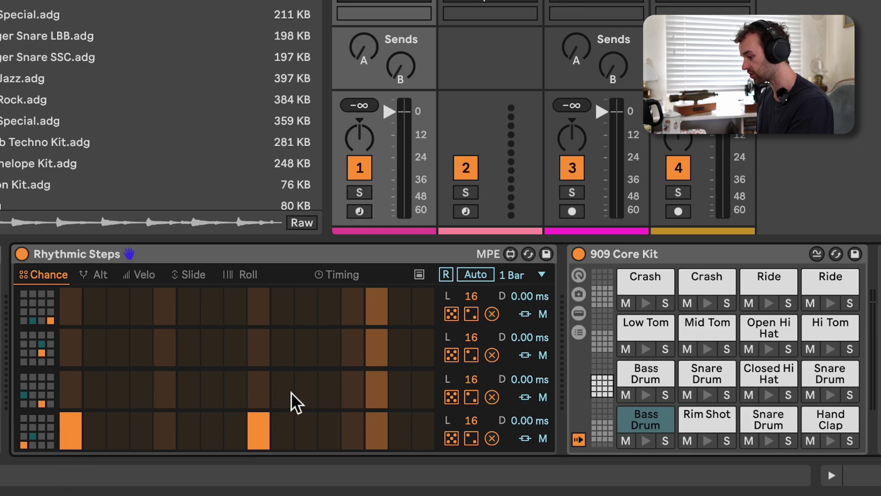
key(space)
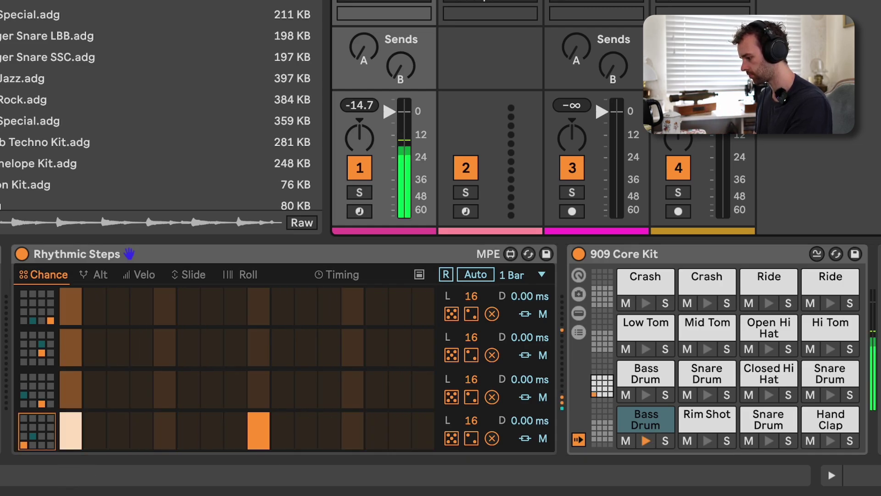
key(space)
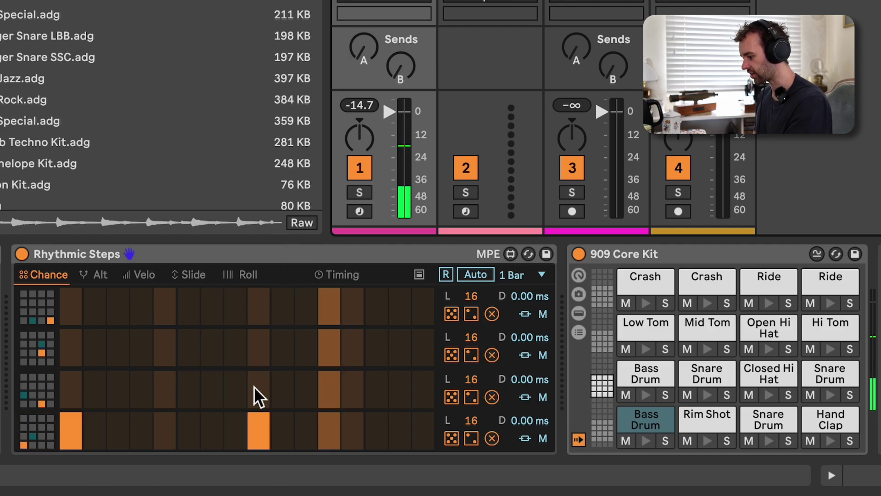
Add partial-chance bass drum hits on steps 3, 7, 12, 14, 16, add snare hits on 4, 5, 8, 11, 13, 15, and play
click(118, 440)
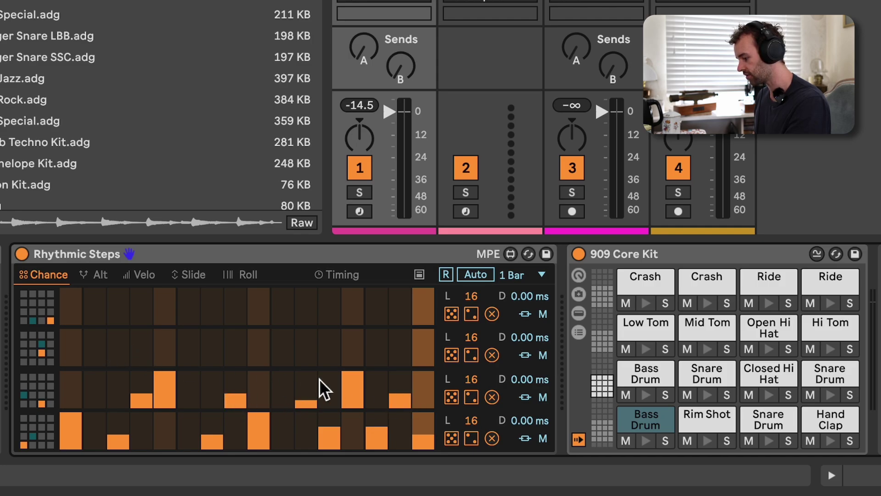
key(space)
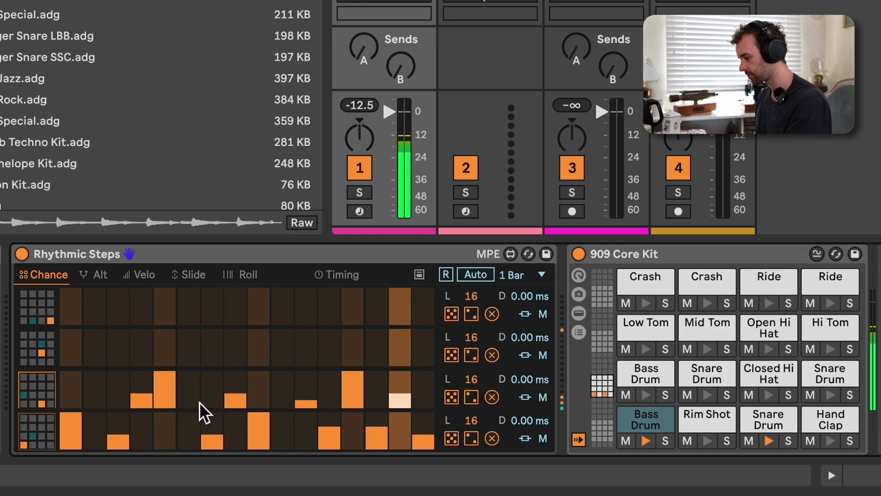
key(space)
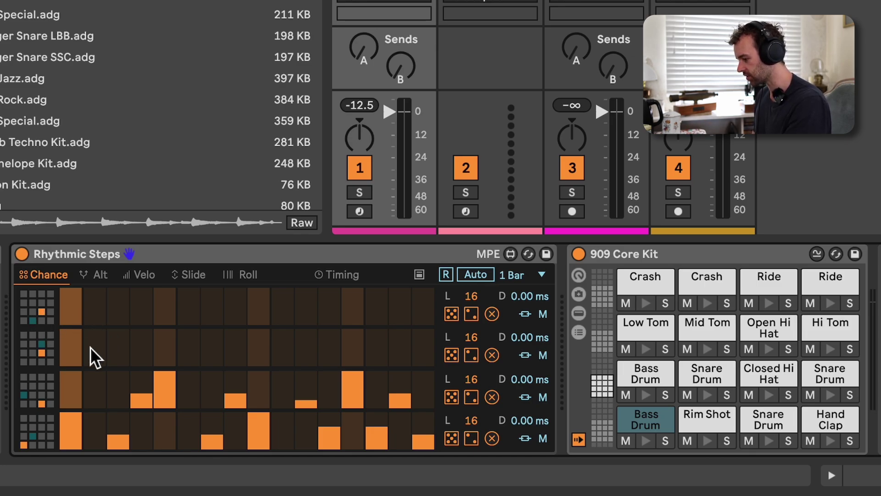
Fill all 16 steps of the closed hi-hat lane at full chance
mouse_move(75, 340)
mouse_down()
mouse_move(330, 321)
mouse_move(431, 328)
mouse_up()
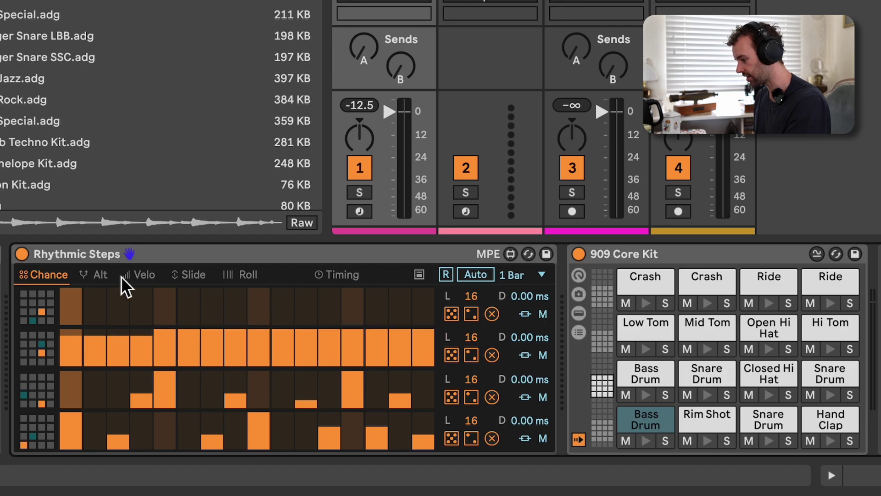
drag(142, 329, 66, 329)
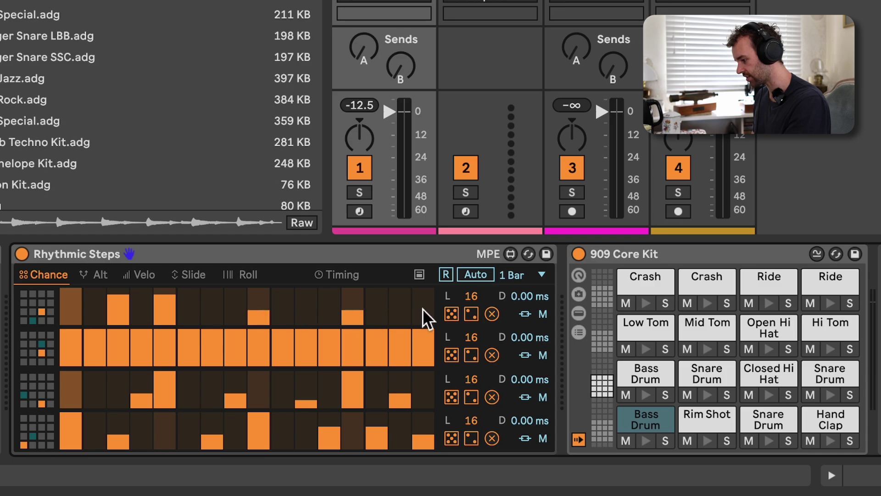
Try extra hits on steps 3, 5, 7, 9, 13 and 16 of the top lane during playback and clear that lane
click(205, 303)
key(space)
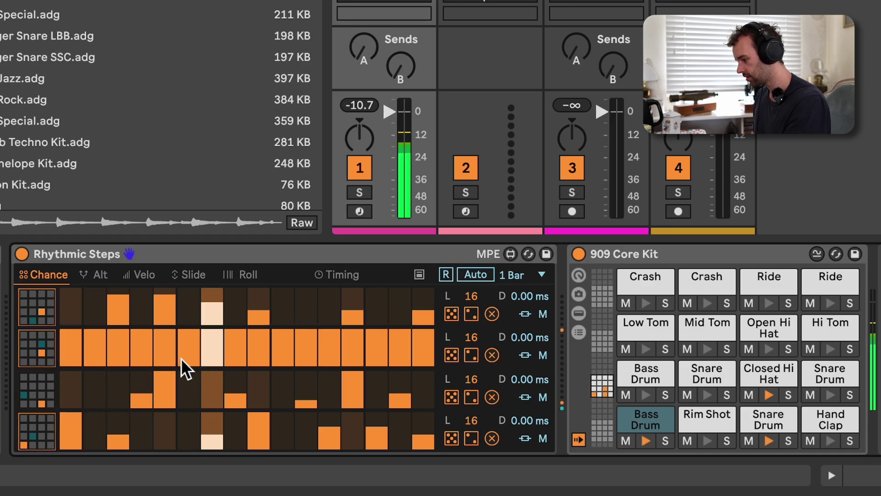
drag(121, 347, 122, 433)
click(219, 354)
click(353, 343)
click(122, 344)
click(352, 331)
click(120, 330)
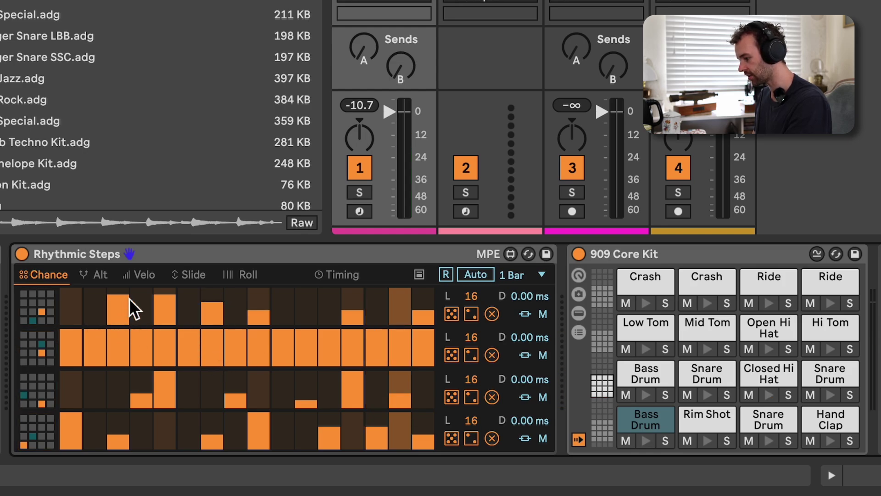
click(491, 313)
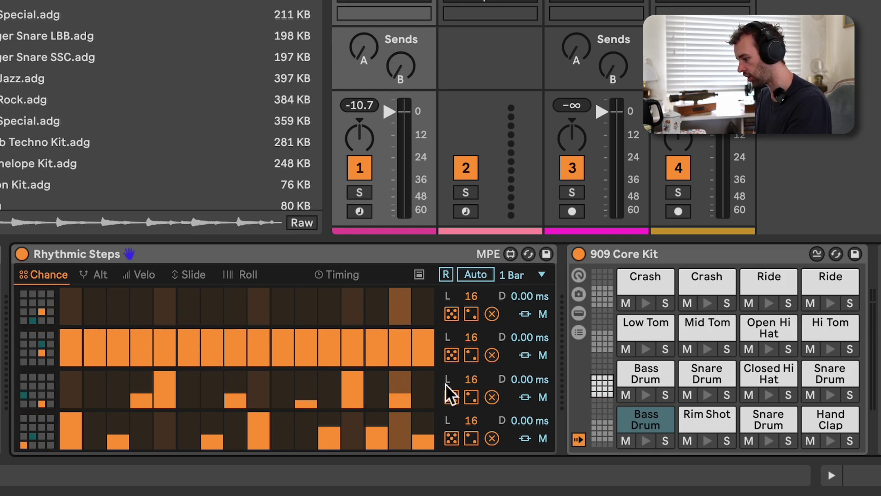
Draw an even, medium alternate-note chance across all 16 closed hi-hat steps and play the pattern
click(100, 275)
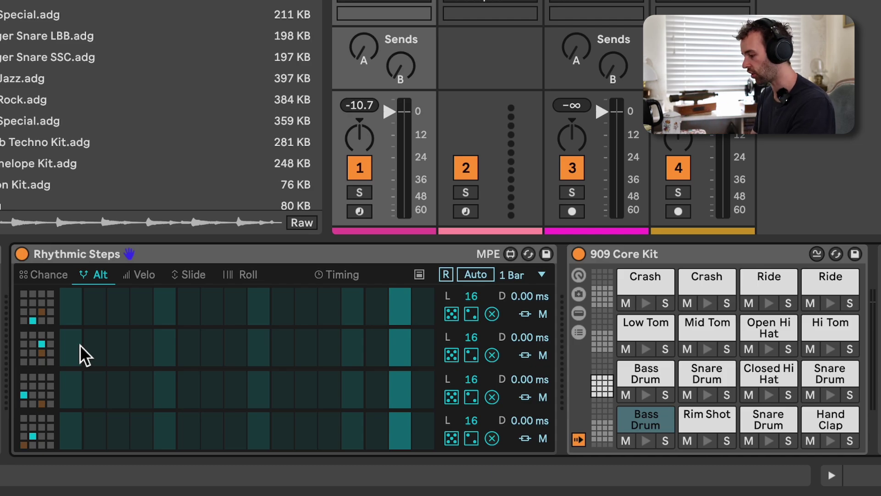
drag(71, 350, 387, 343)
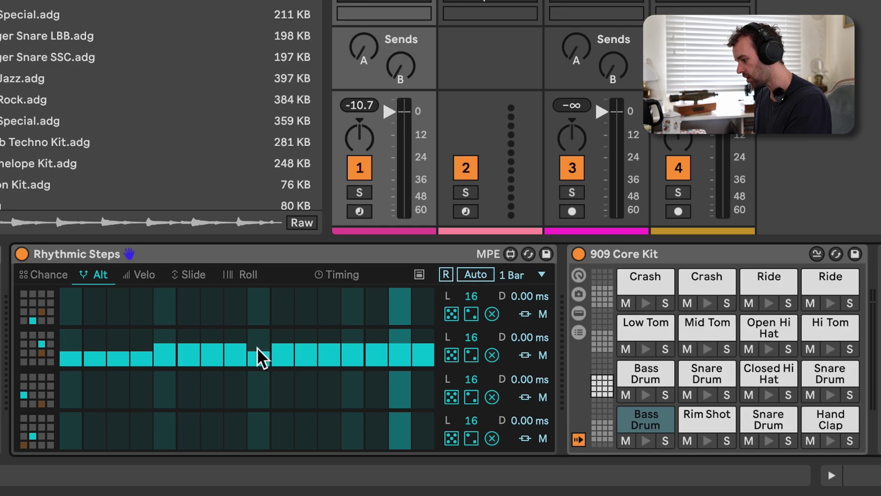
drag(172, 345, 89, 348)
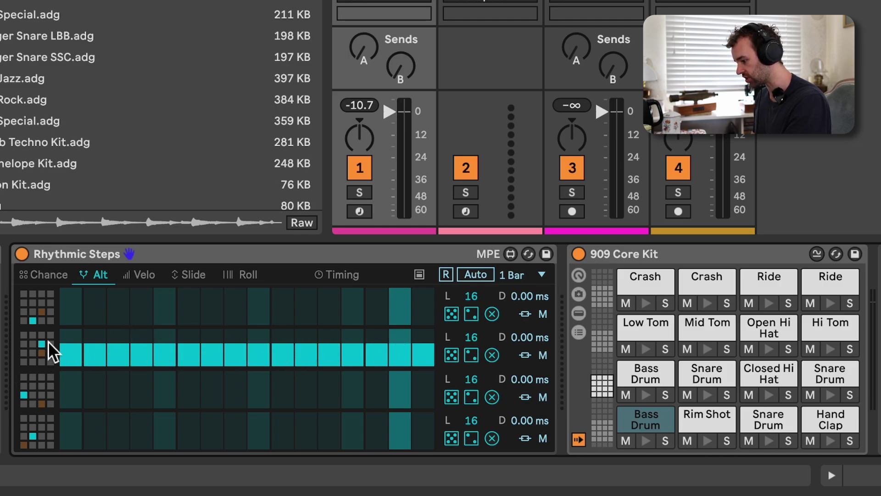
click(49, 274)
click(98, 274)
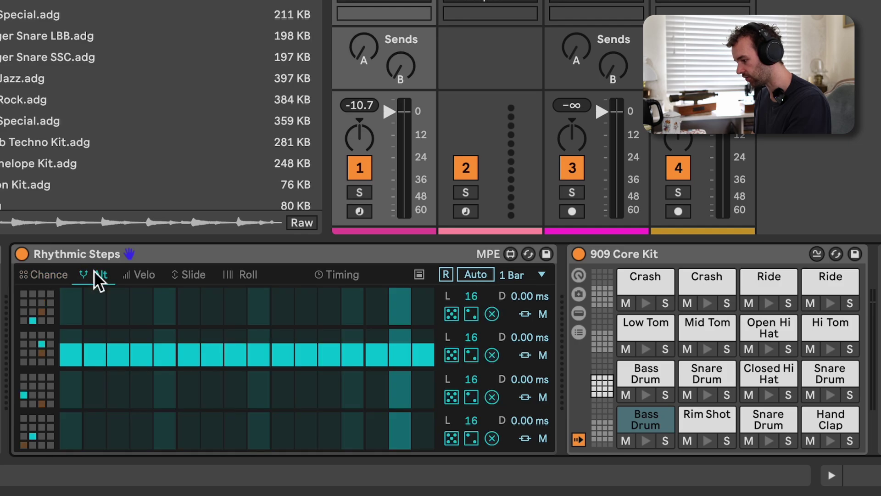
click(147, 351)
key(space)
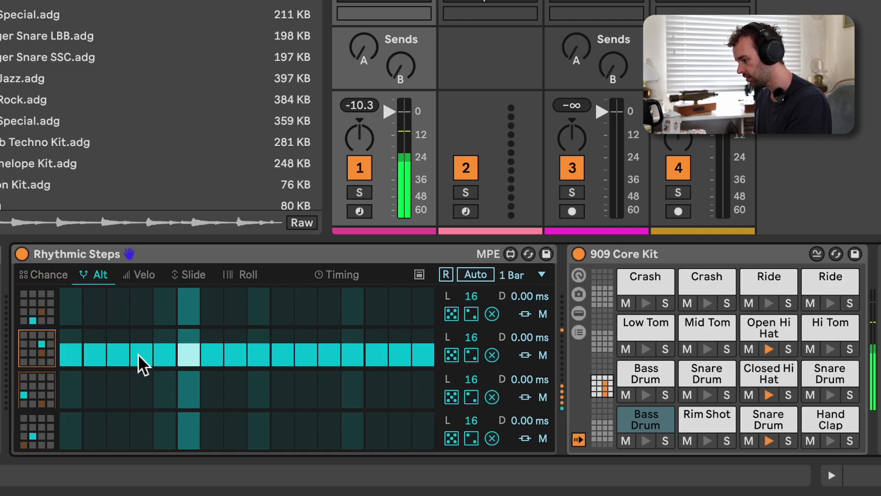
key(space)
Redraw the closed hi-hat's alternate-note chance low on steps 1–11 and higher on steps 12–16, peaking at step 15, and play it
drag(106, 353, 417, 351)
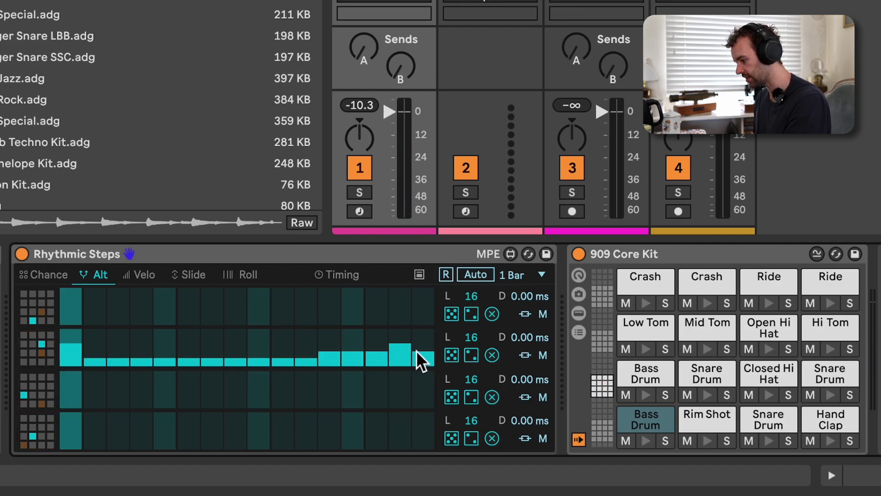
click(66, 354)
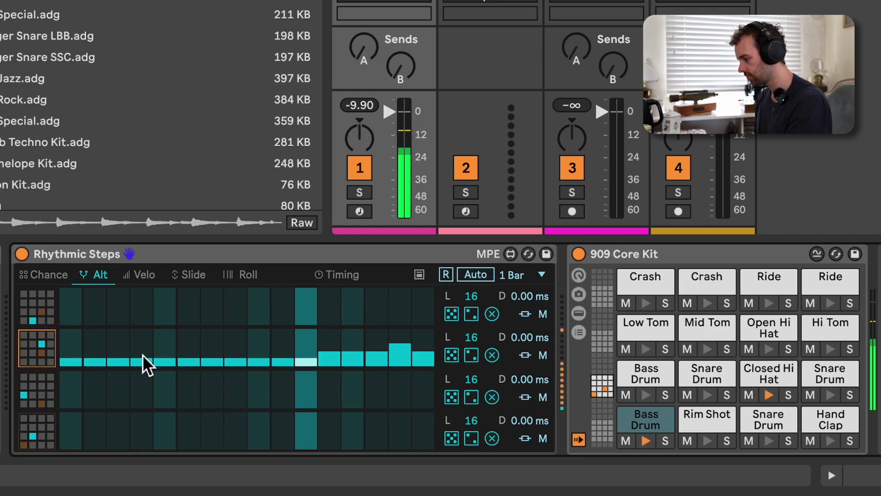
key(space)
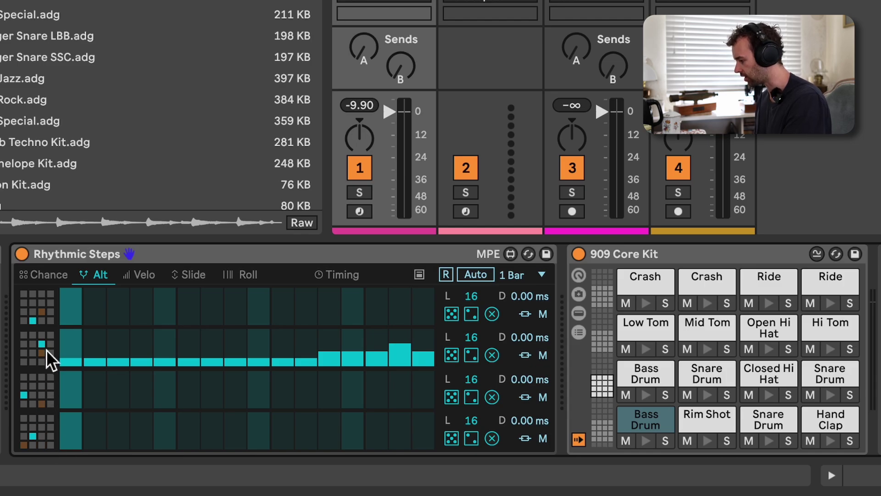
Fully randomize the closed hi-hat lane's velocities several times, and apply three slight random variations
click(147, 274)
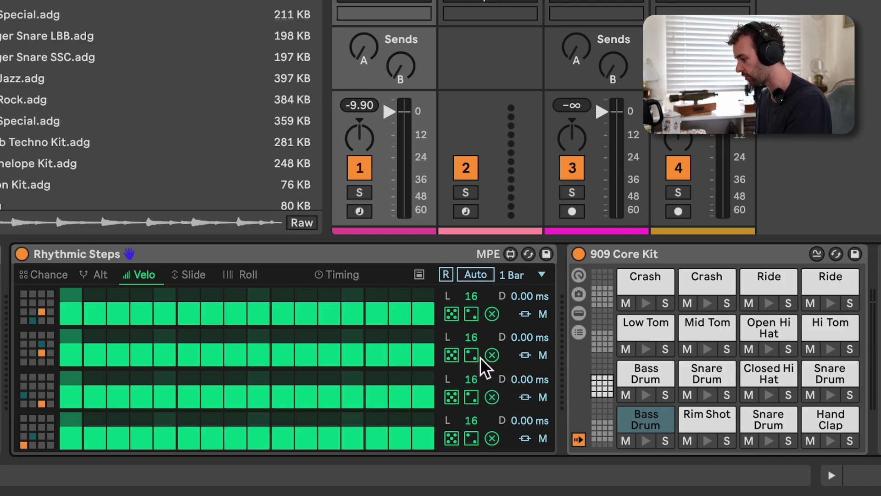
click(458, 357)
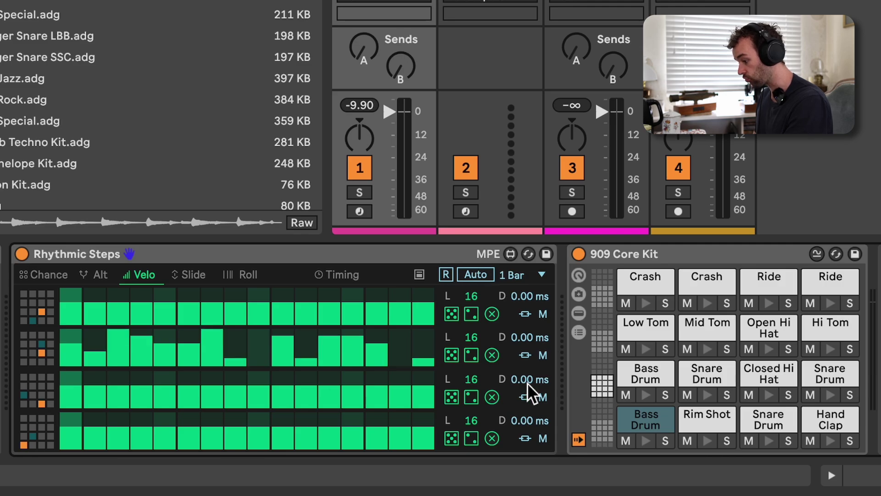
click(453, 356)
click(453, 356)
click(452, 357)
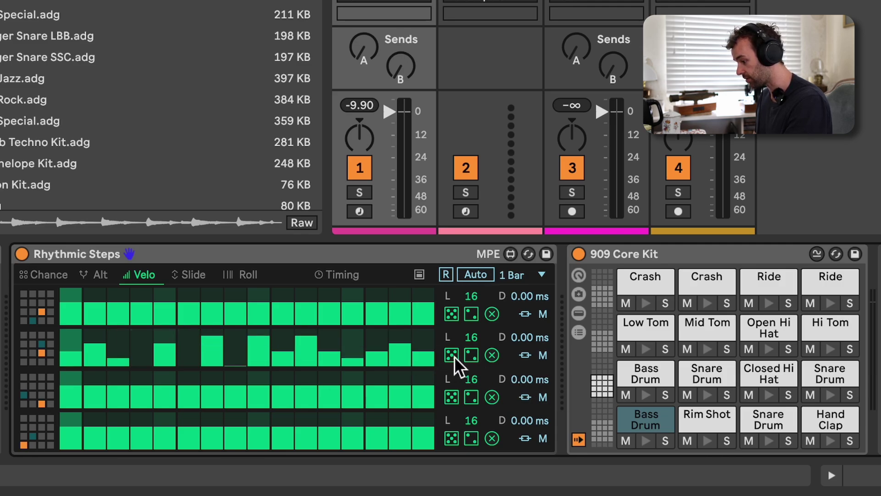
click(474, 356)
click(475, 356)
click(475, 357)
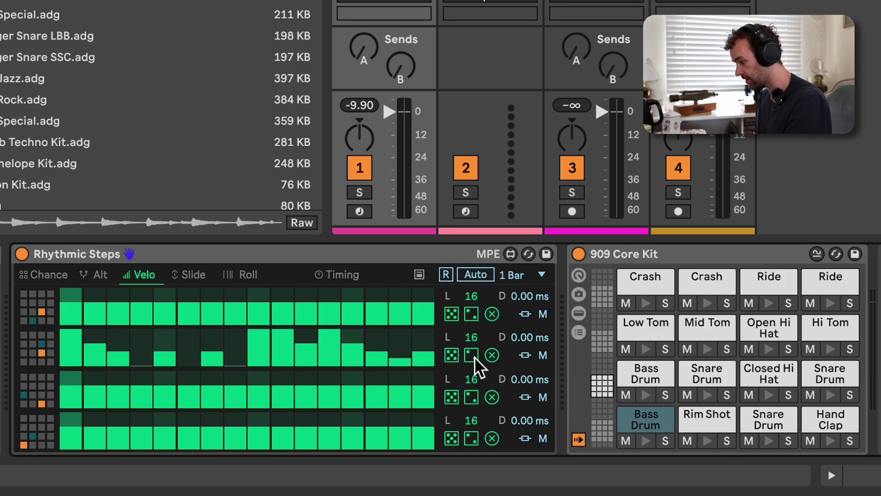
Fully re-randomize the closed hi-hat velocities once more and apply four slight random variations
click(452, 356)
click(474, 357)
click(474, 357)
click(475, 356)
click(475, 356)
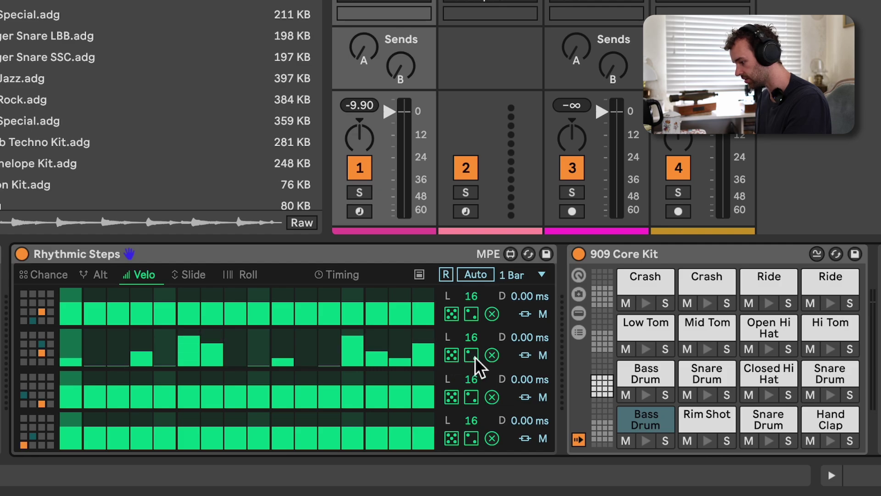
Redraw the closed hi-hat velocities during playback, raising steps 2, 3, 5, 8, 11 and 12 and lowering step 13
key(space)
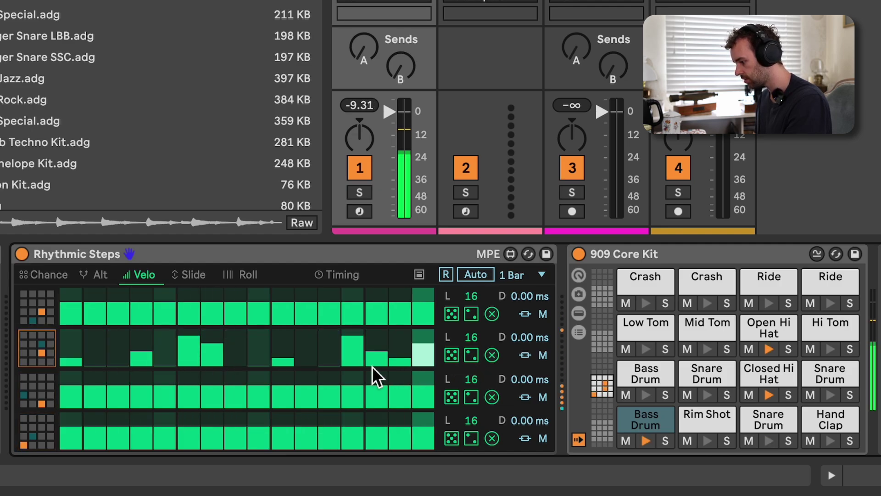
click(353, 345)
drag(352, 346, 311, 346)
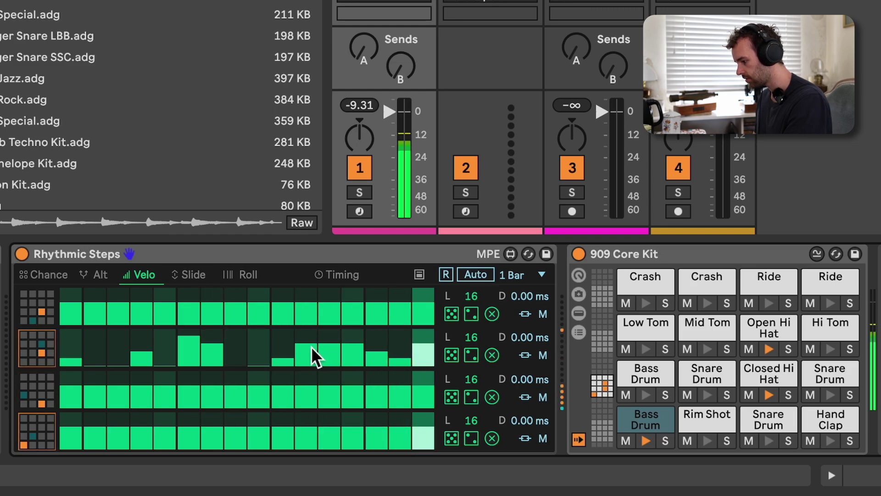
drag(97, 344, 202, 357)
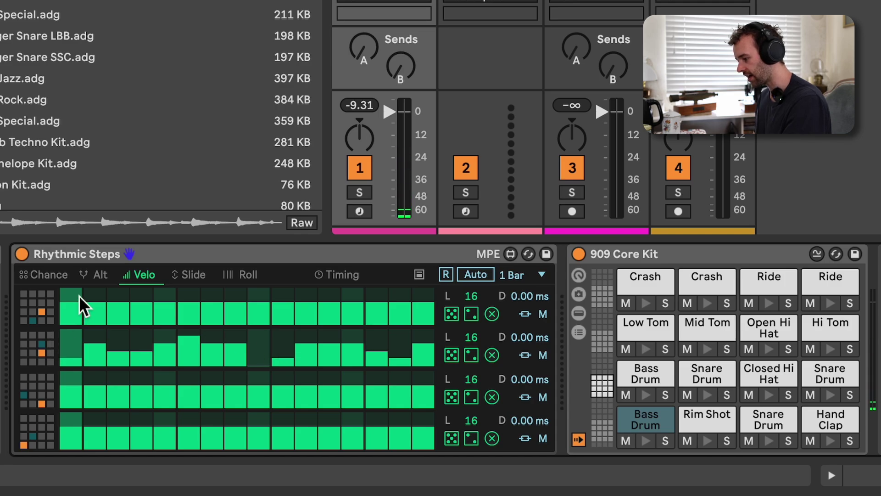
Shorten the hand clap lane's chance pattern to 7 steps, add decreasing-chance hits on steps 2, 4 and 6, and play it
click(51, 274)
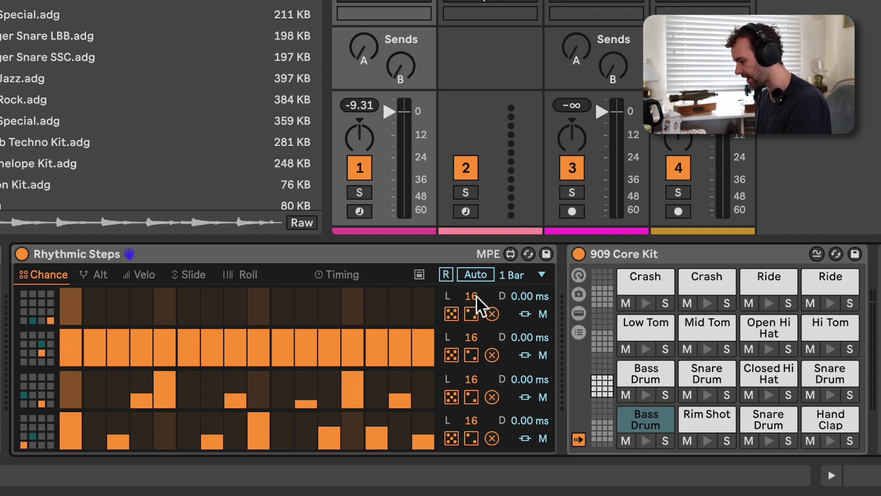
drag(472, 296, 471, 316)
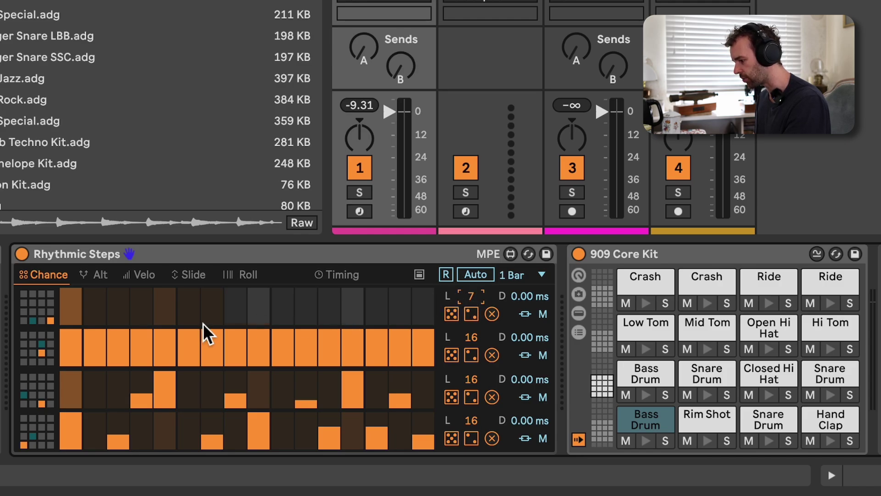
click(142, 301)
key(space)
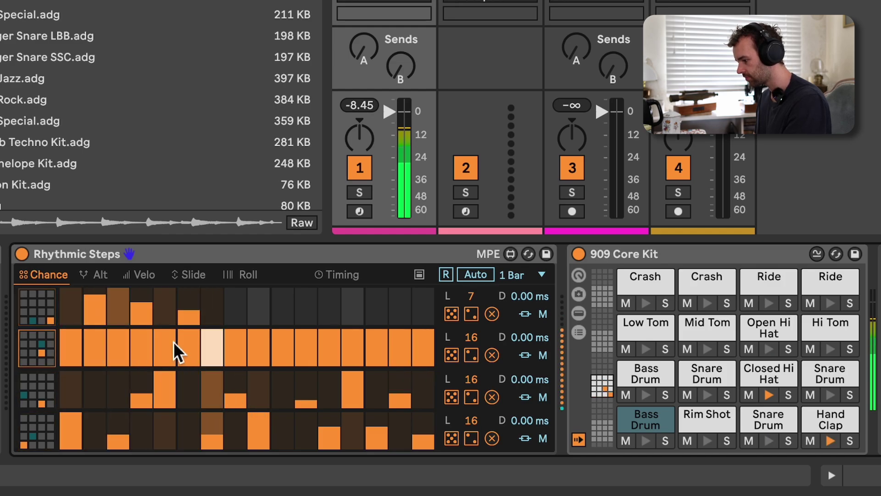
key(space)
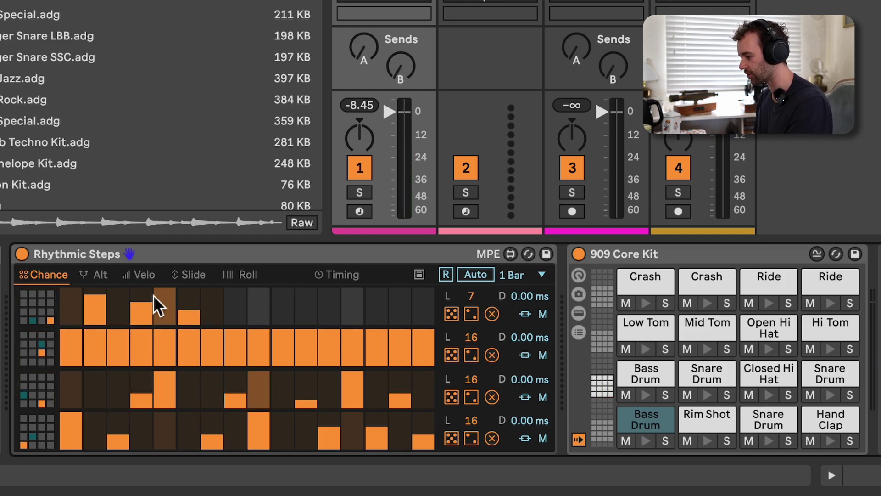
View the Slide parameter, add rolls on steps 4, 6, 9 and 13 of the closed hi-hat lane, and play the pattern
click(192, 275)
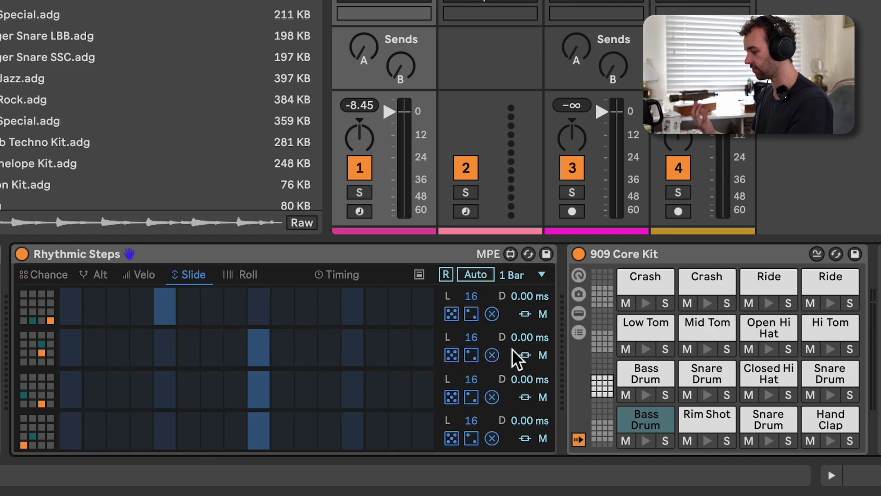
click(248, 275)
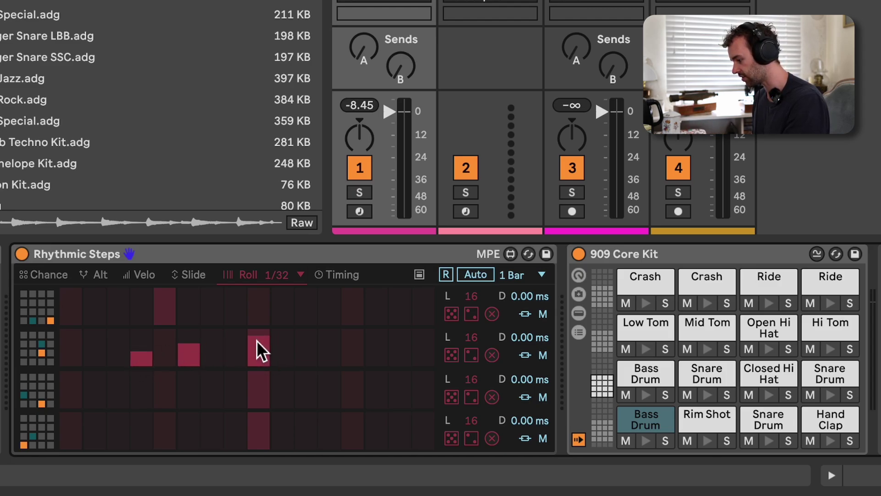
key(space)
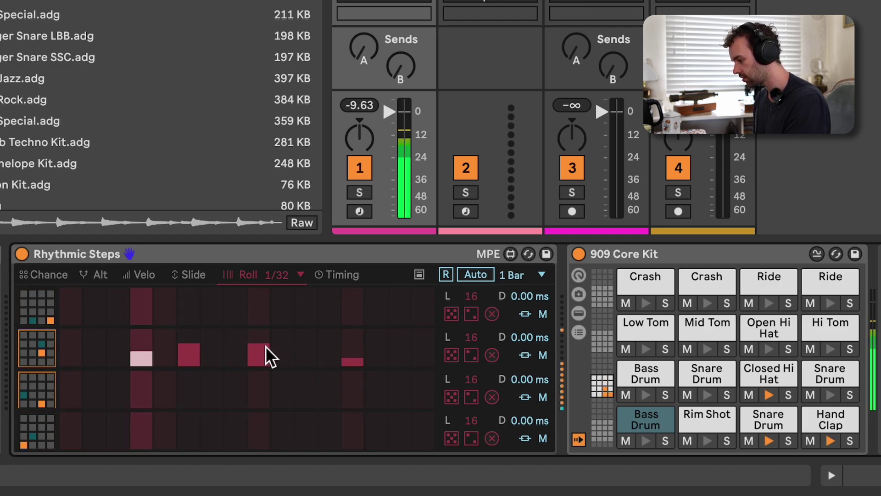
Look through the available roll rates and stop playback
click(288, 276)
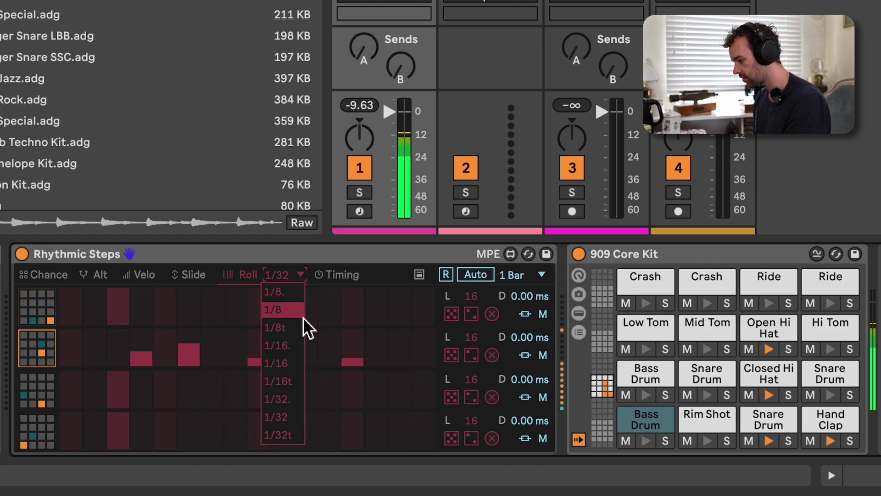
click(333, 375)
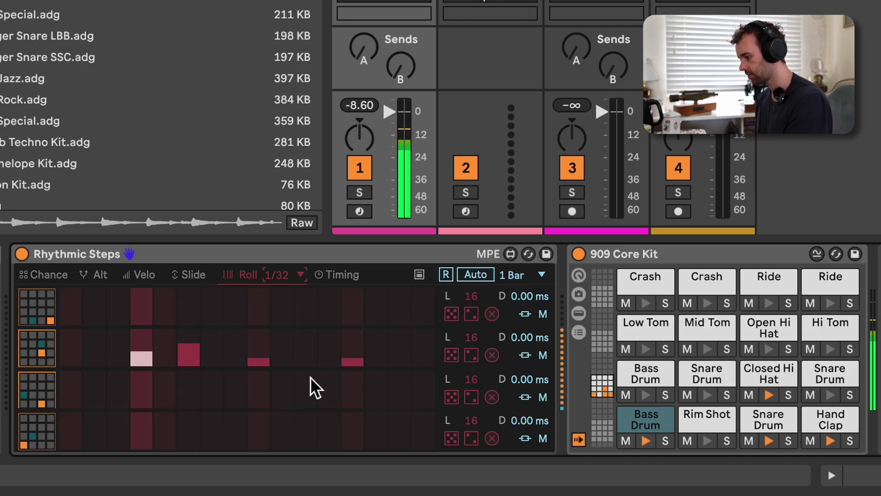
key(space)
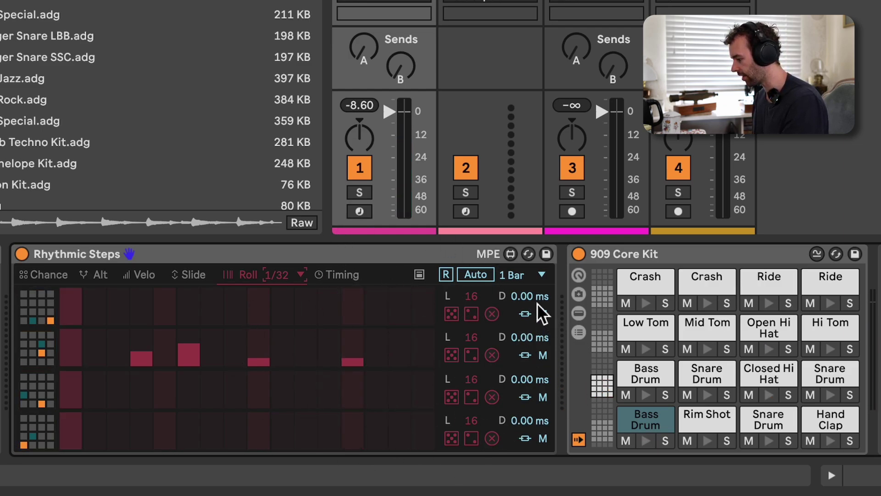
Try a 2 ms delay on the closed hi-hat lane, reset it to 0, and delay the hand clap lane by 3 ms
click(529, 337)
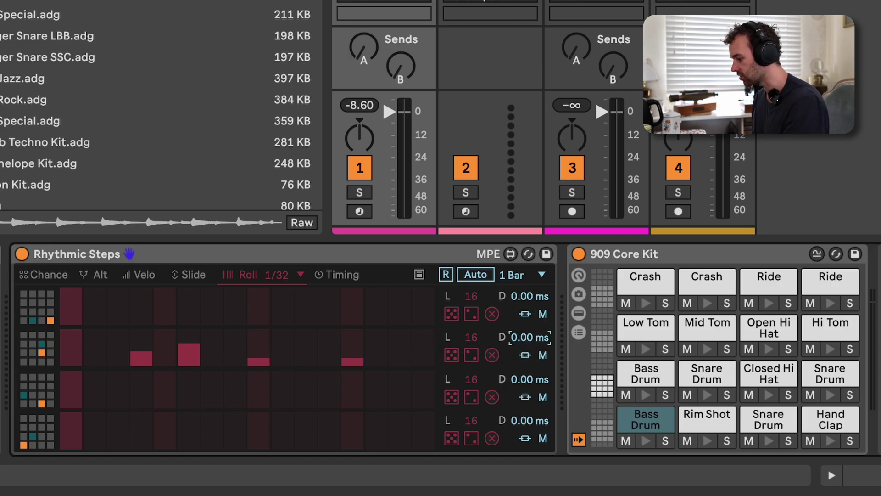
key(Up)
key(Up)
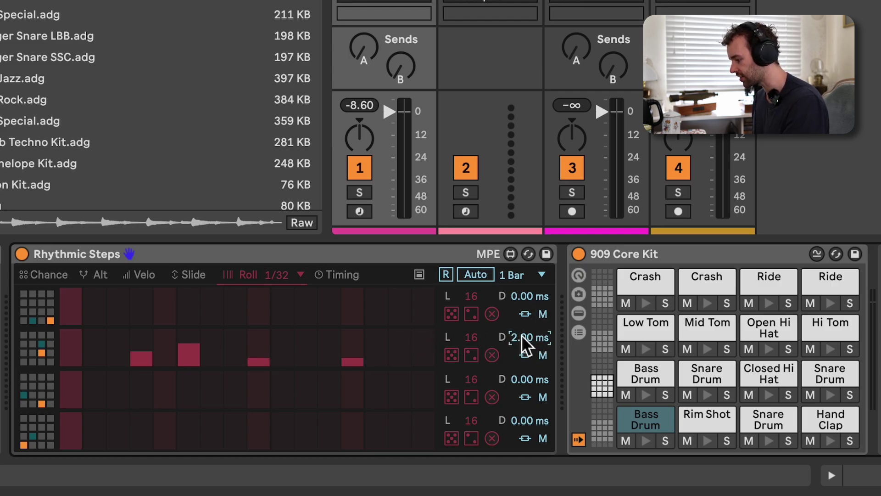
key(Up)
key(Up)
key(Up)
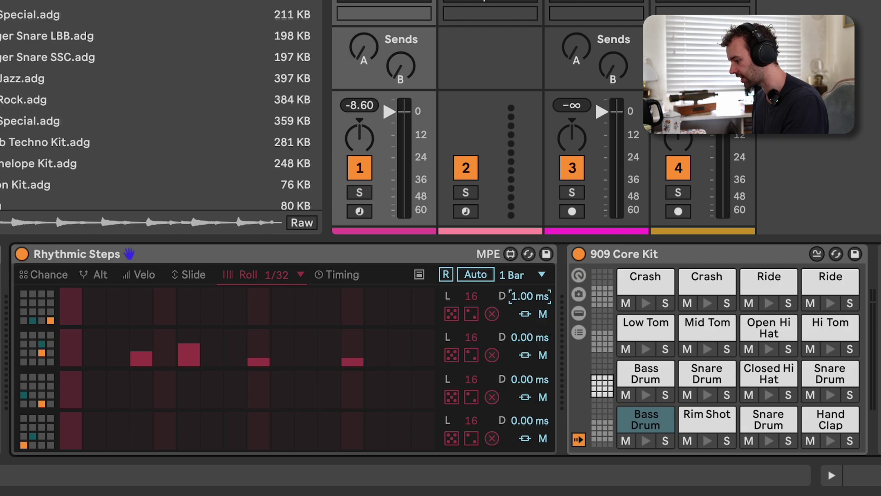
In the Timing settings, set the first four time-shuffling steps to 7.48 %, -7.09 %, 7.09 % and 2.36 %
click(354, 274)
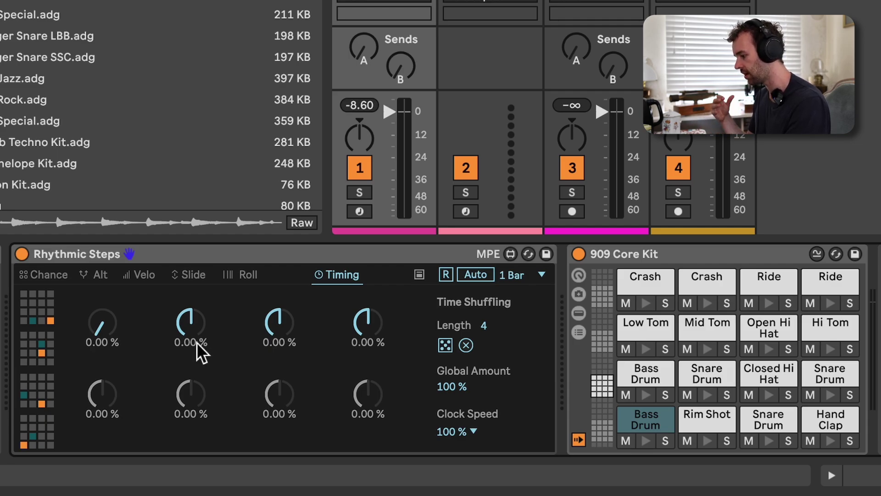
mouse_move(101, 326)
mouse_down()
mouse_move(100, 312)
mouse_move(101, 327)
mouse_up()
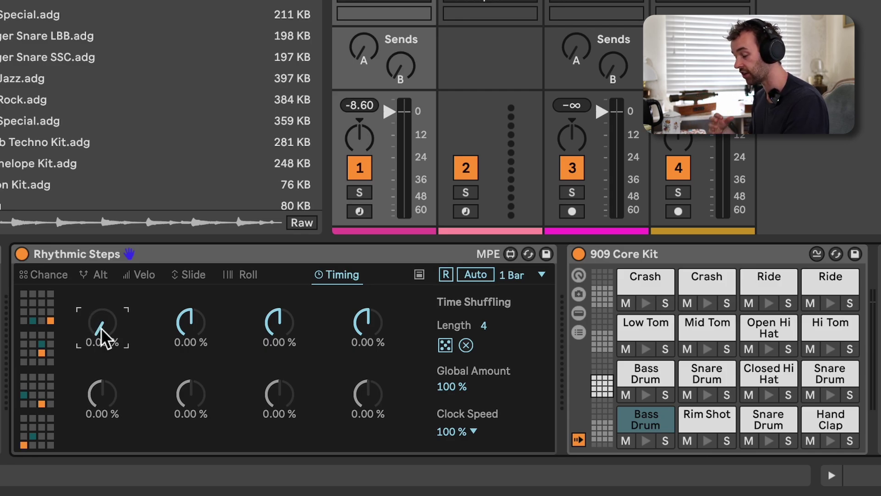
drag(101, 328, 137, 325)
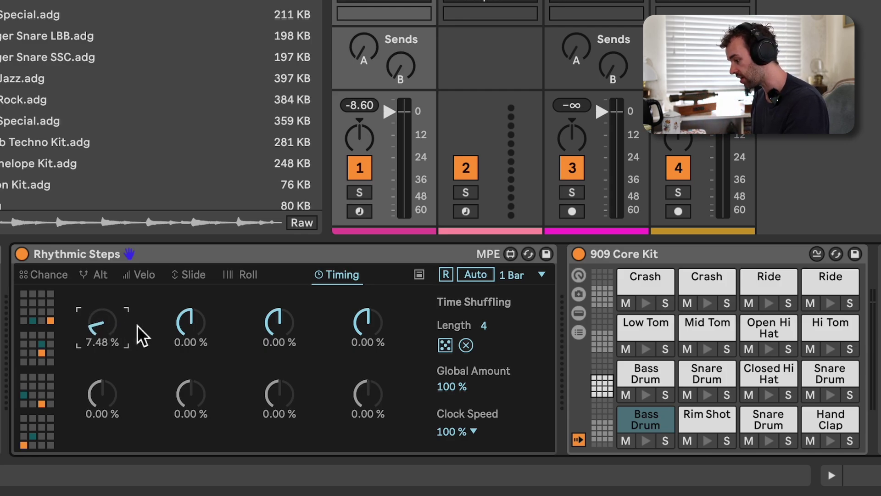
mouse_move(204, 327)
mouse_down()
mouse_move(203, 341)
mouse_move(201, 333)
mouse_up()
drag(275, 326, 270, 325)
click(367, 327)
drag(367, 327, 368, 327)
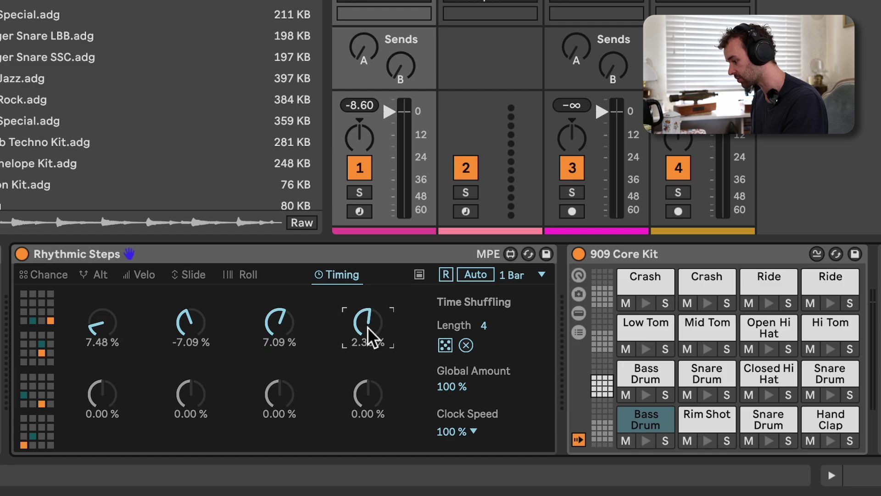
Extend time shuffling to 8 steps, set steps 5 to 8 to -3.15 %, 0.79 %, -3.15 % and 3.15 %, and play it
drag(489, 326, 488, 327)
drag(197, 397, 196, 396)
drag(276, 394, 275, 401)
drag(366, 395, 366, 388)
drag(98, 395, 105, 394)
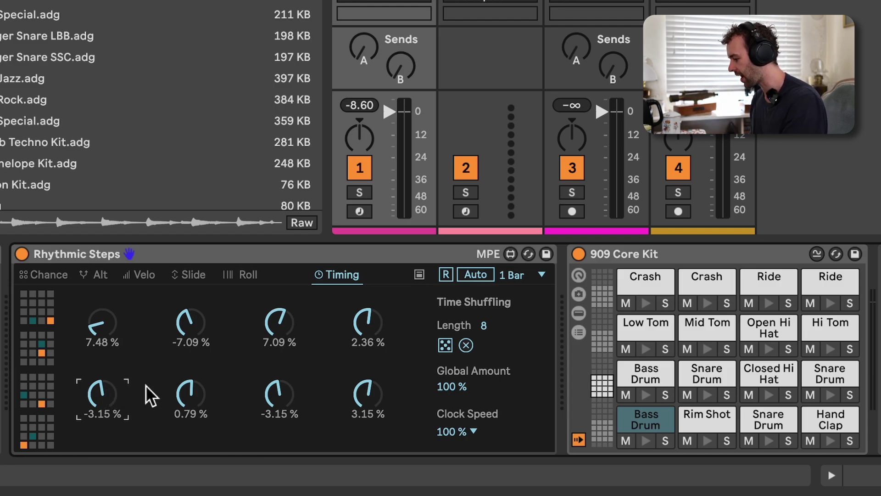
key(space)
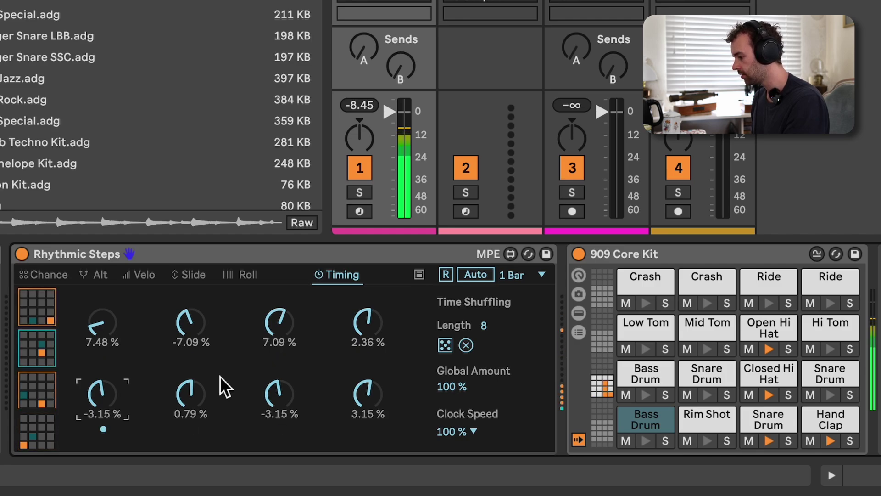
During playback, adjust the shuffle of step 2 to 20.5 %, step 4 to 7.87 % and step 7 to -7.09 %, and stop
drag(272, 339, 272, 319)
mouse_move(213, 328)
mouse_down()
mouse_move(213, 344)
mouse_move(205, 323)
mouse_up()
drag(367, 328, 367, 299)
drag(210, 329, 211, 302)
drag(367, 327, 367, 362)
drag(277, 319, 277, 340)
drag(275, 393, 275, 406)
key(space)
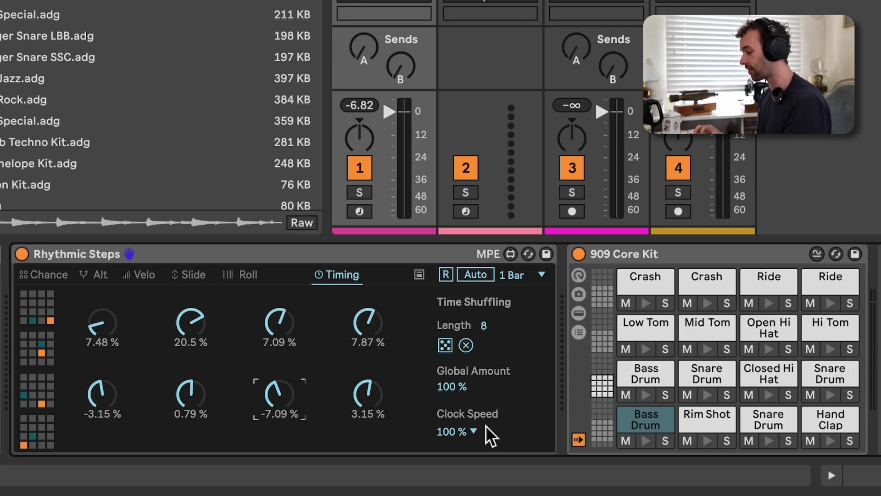
View the Push control guide in Rhythmic Steps, close it and return to the Chance pattern
click(419, 275)
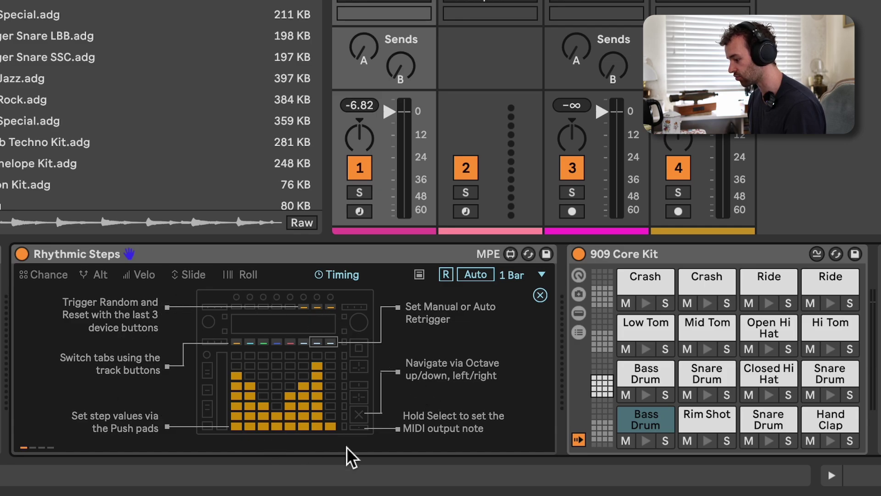
click(34, 445)
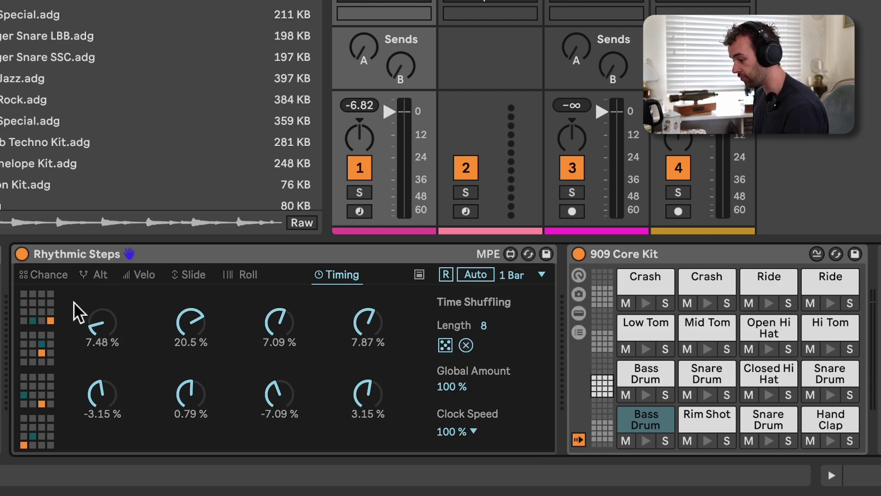
click(54, 274)
Group Rhythmic Steps into a MIDI Effect Rack, show its chain list and duplicate the Rhythmic Steps chain
click(153, 253)
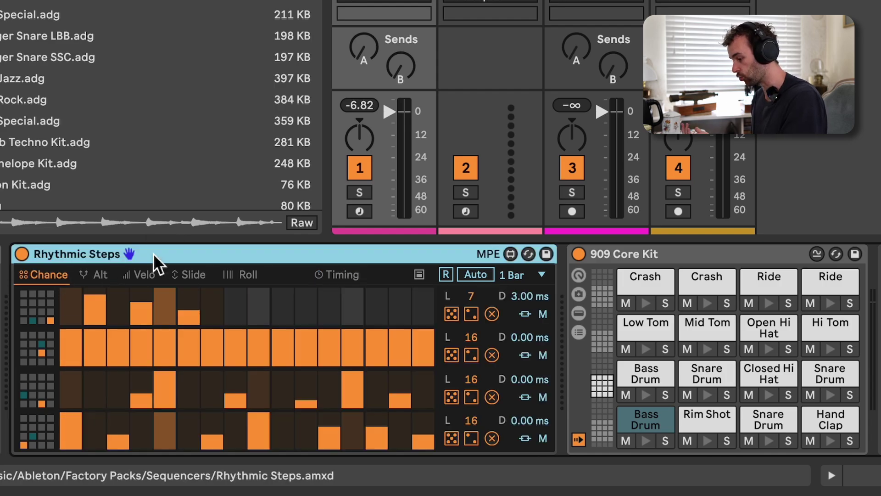
key(super+g)
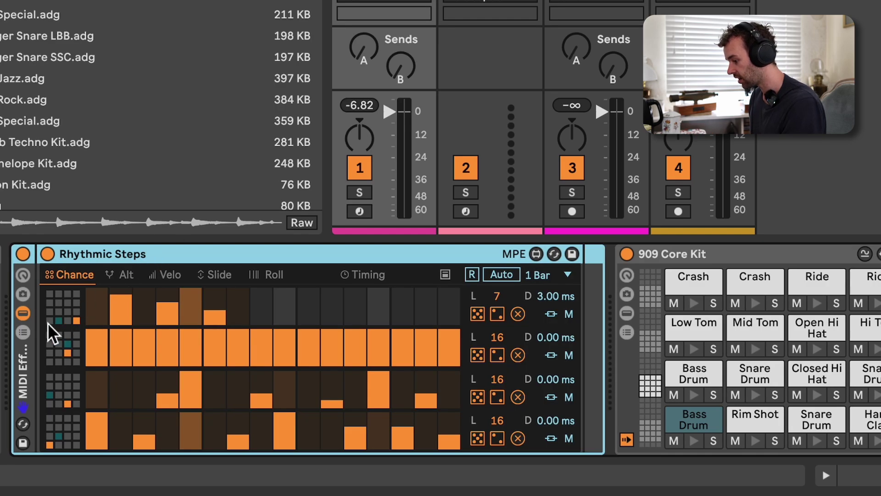
key(super+g)
click(97, 310)
key(super+d)
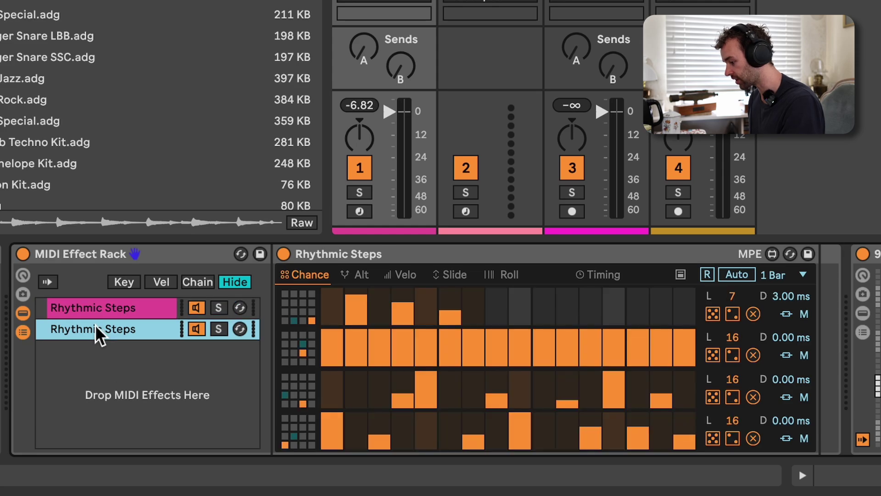
Add a Pitch MIDI effect after Rhythmic Steps in the duplicated chain
click(484, 359)
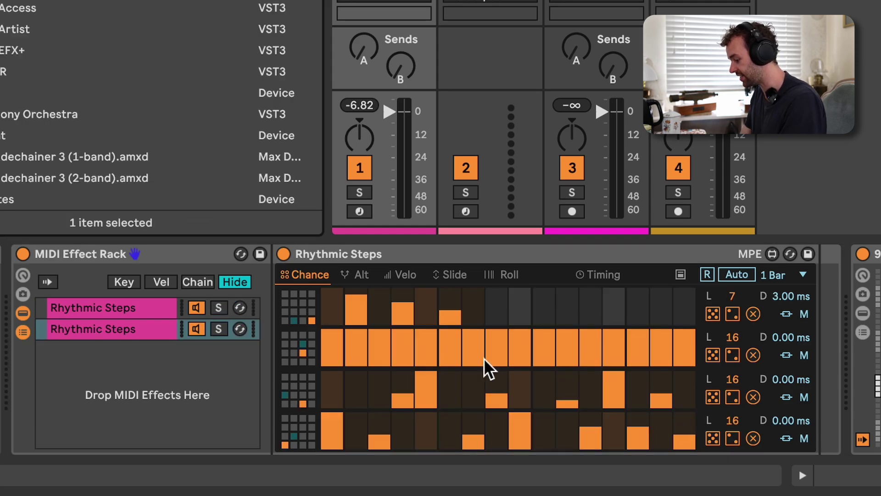
drag(161, 11, 822, 274)
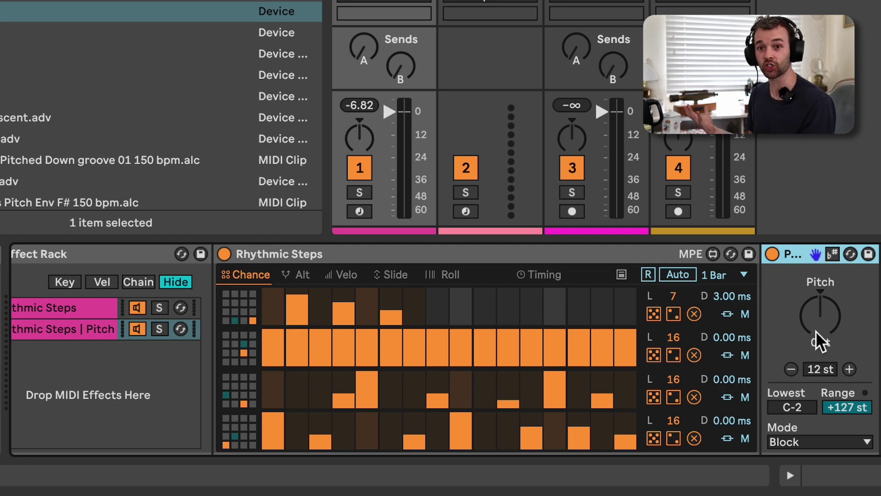
scroll(671, 332, left, 2)
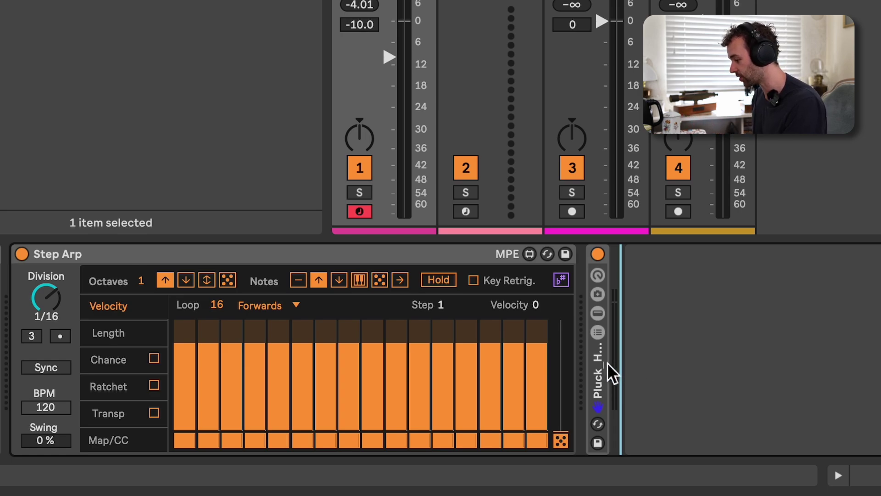
Compare Step Arp off and on, and audition its octave directions over 3 octaves, finishing on random with 1 octave
click(21, 254)
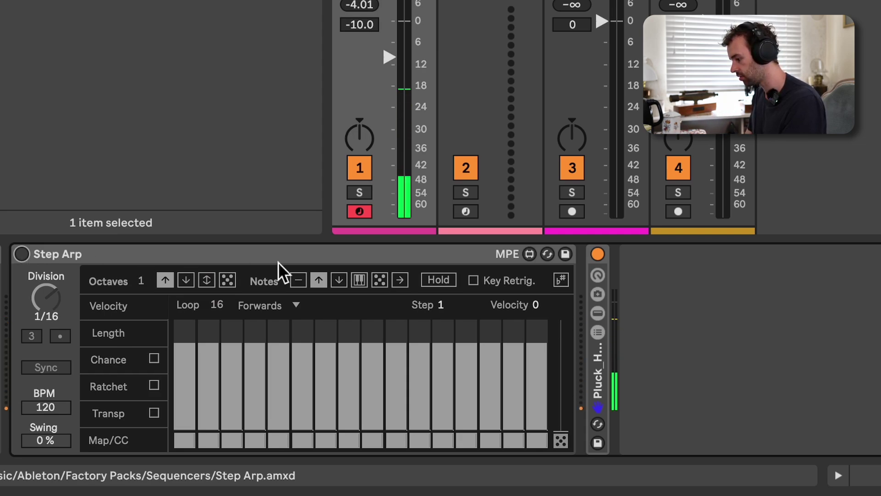
click(23, 255)
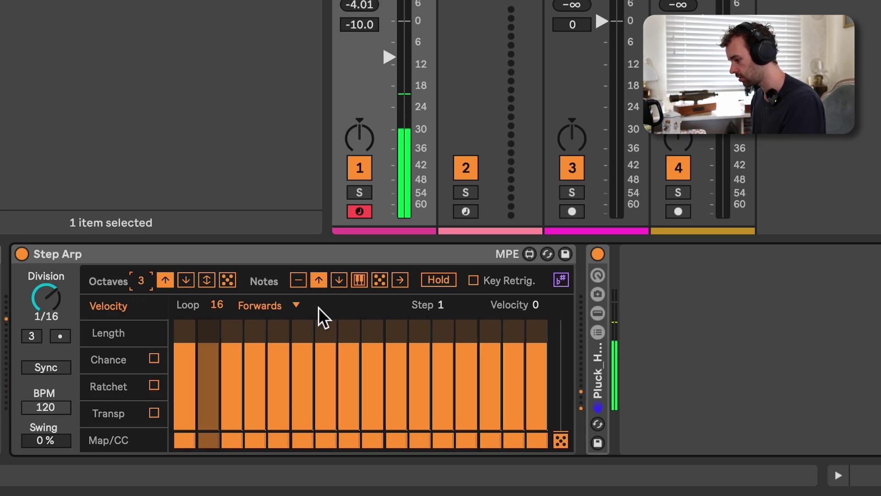
click(192, 279)
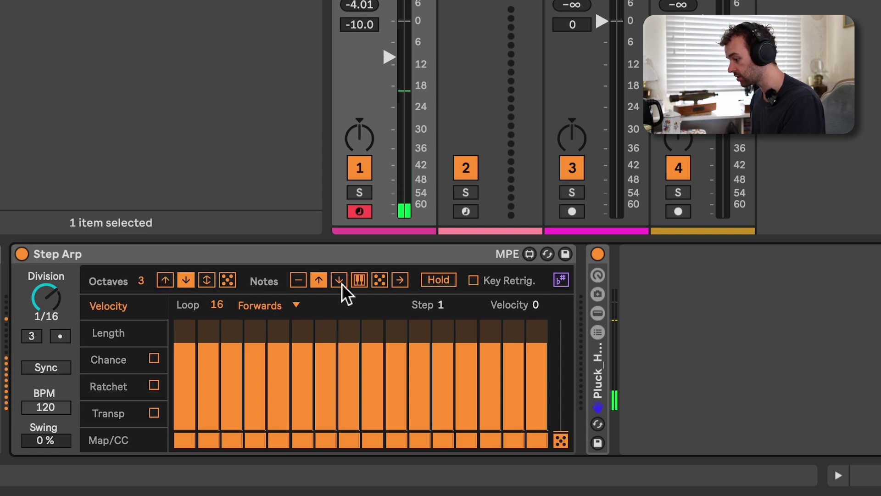
click(210, 283)
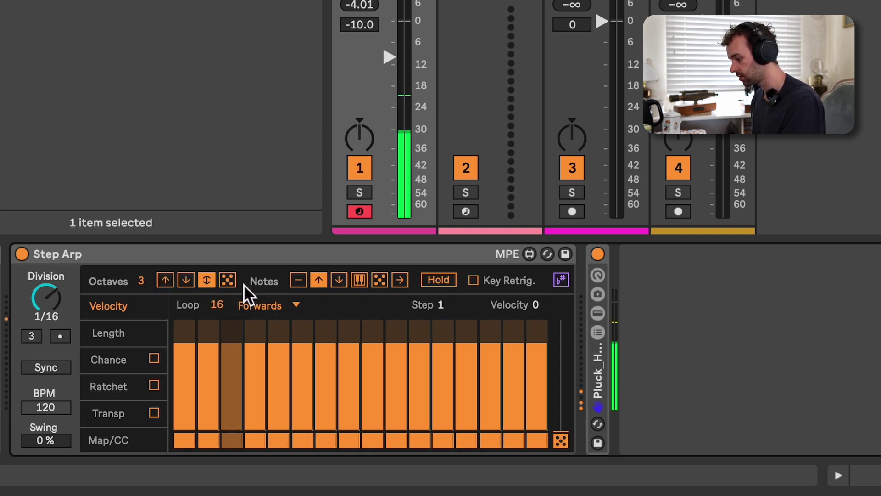
click(229, 283)
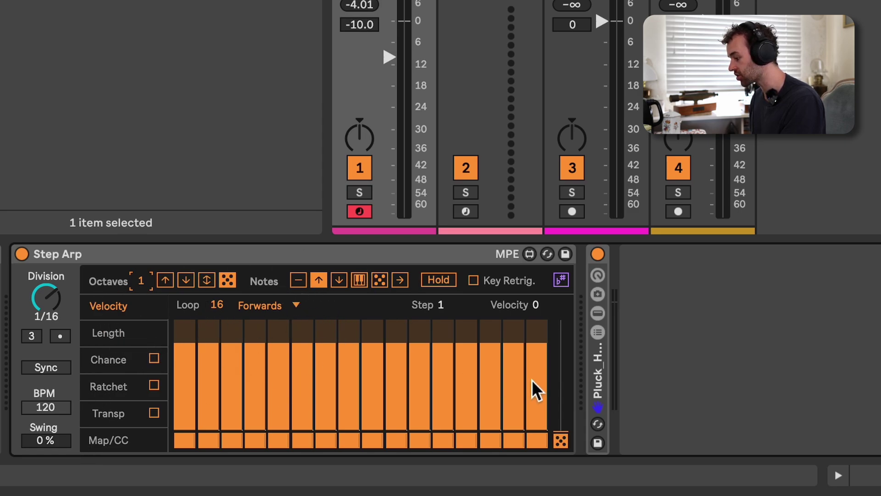
click(74, 253)
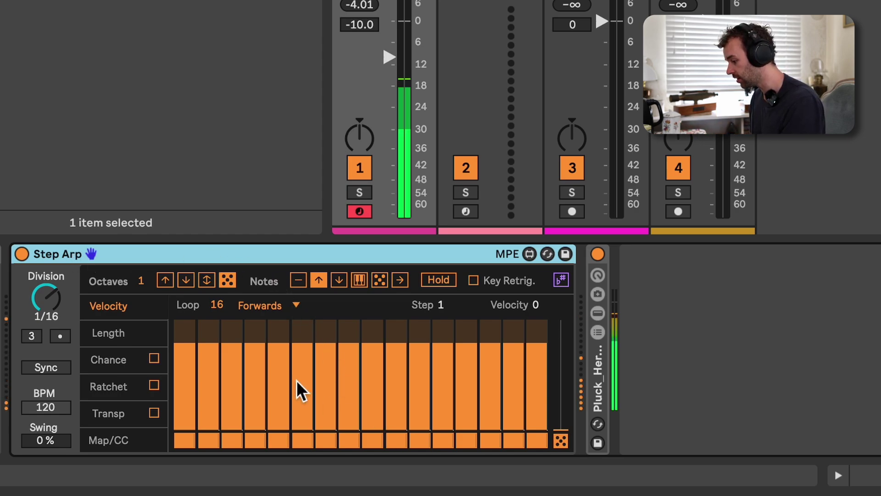
Draw lower velocities across Step Arp's 16 steps, set a mid-to-high random range and randomize the velocities five times
mouse_move(192, 394)
mouse_down()
mouse_move(552, 398)
mouse_move(425, 409)
mouse_move(359, 396)
mouse_move(181, 400)
mouse_up()
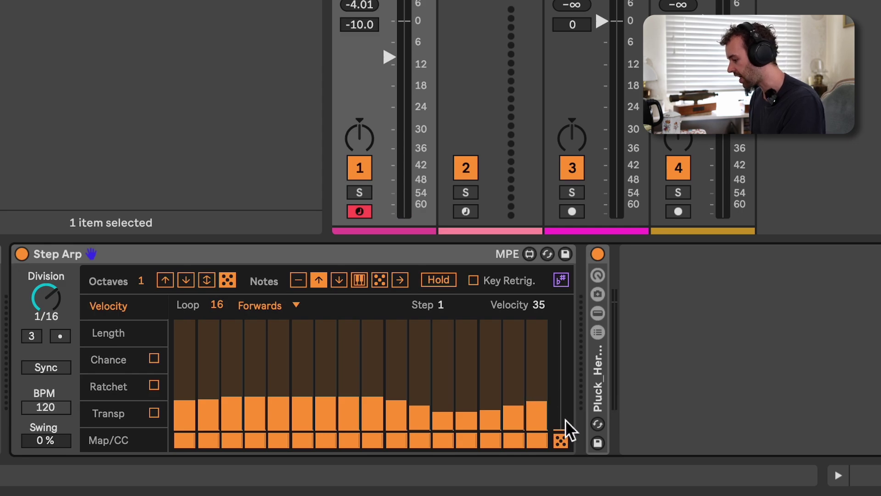
click(561, 340)
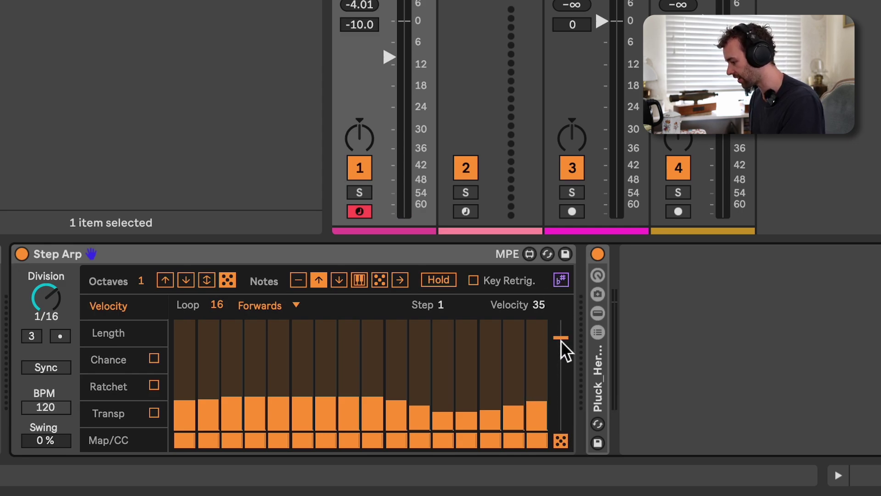
click(561, 440)
click(562, 441)
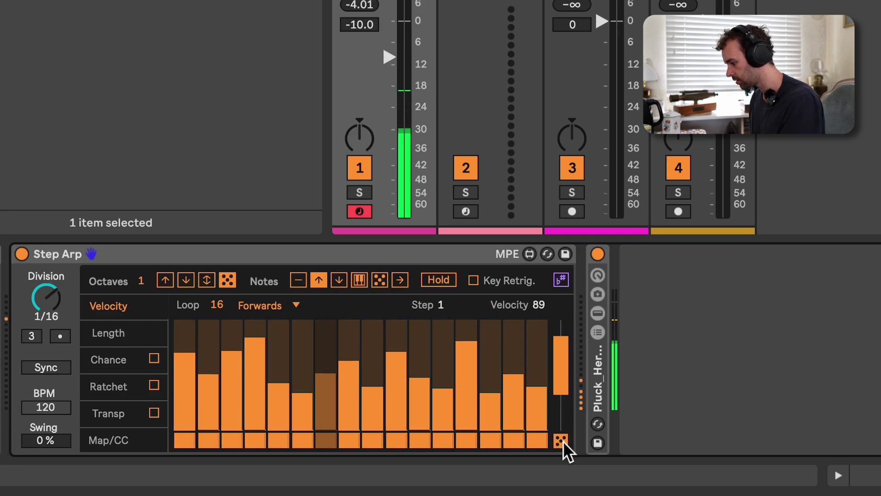
click(561, 441)
click(561, 440)
click(561, 440)
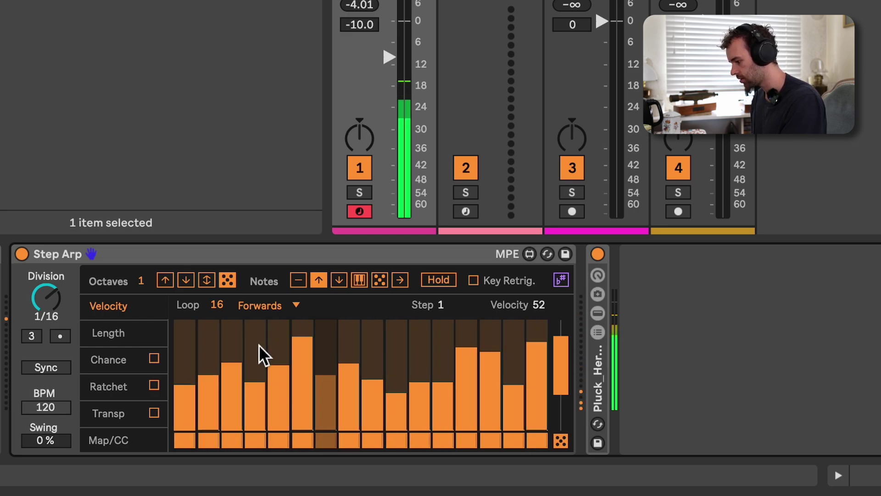
Turn off steps 4, 8, 12 and 15 of the velocity pattern and set its loop direction to Backwards
click(258, 441)
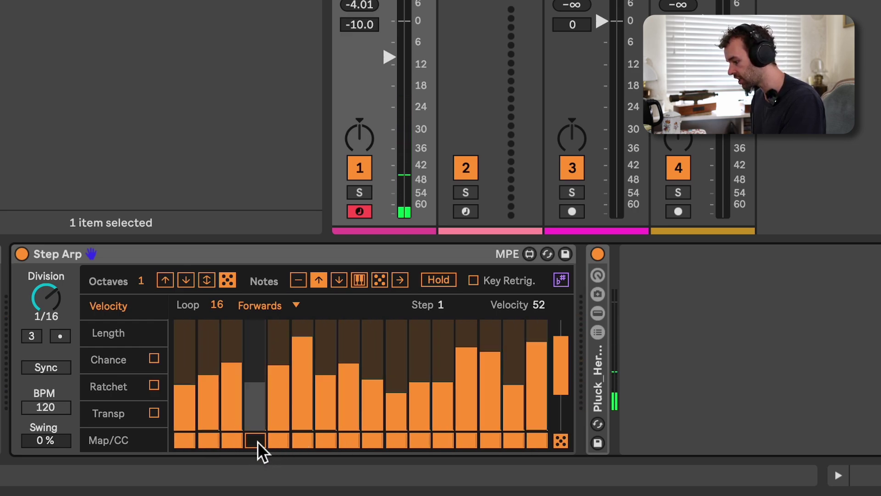
click(351, 441)
click(445, 439)
click(510, 439)
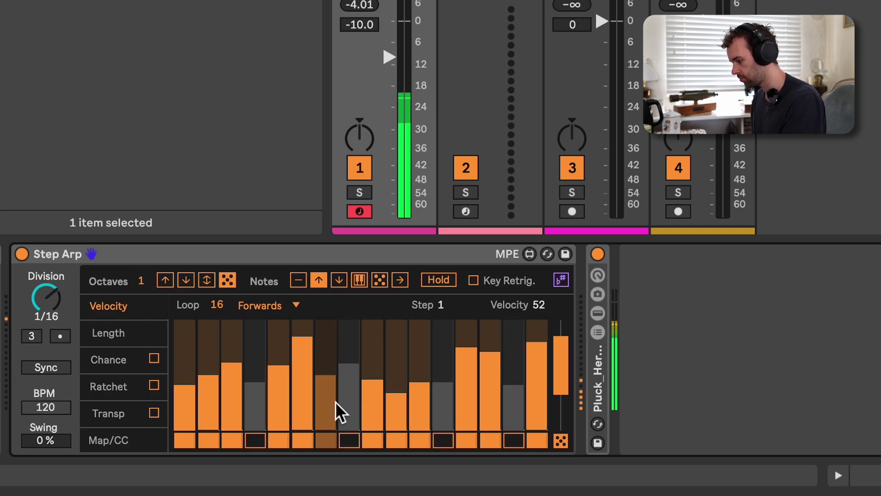
click(275, 308)
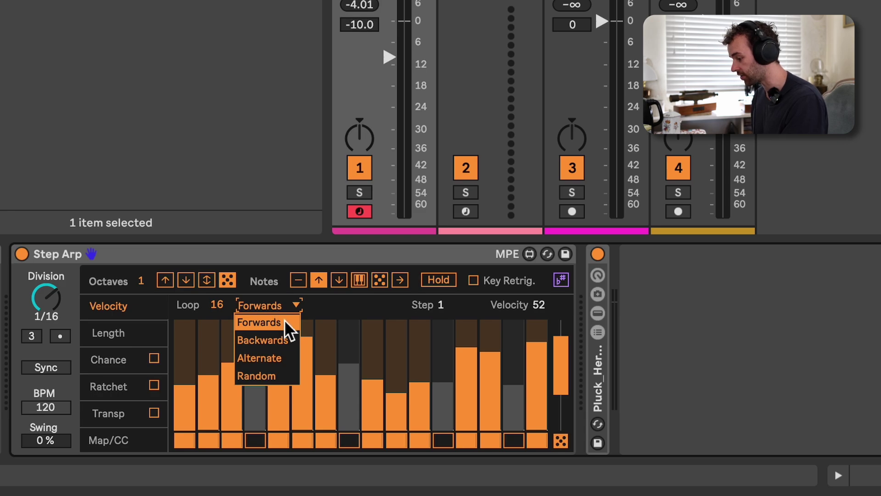
click(290, 337)
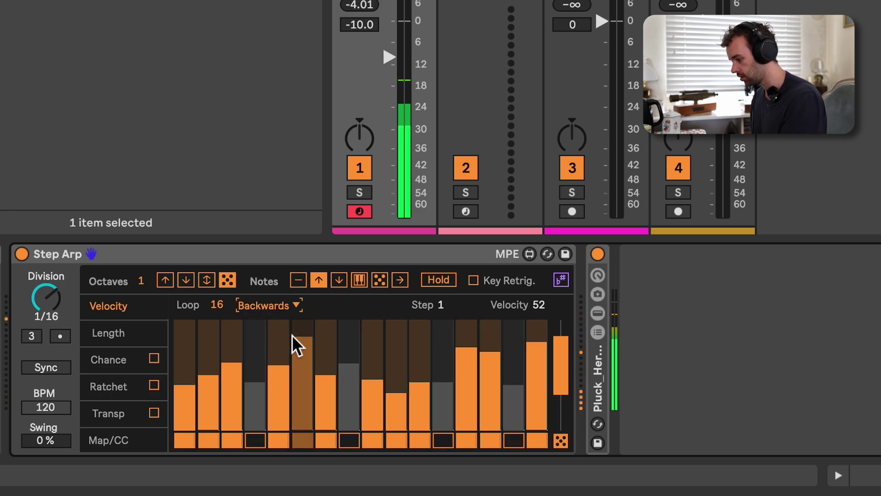
Change the velocity pattern's loop direction to Alternate and shorten its loop length to 7 steps
click(295, 306)
click(294, 358)
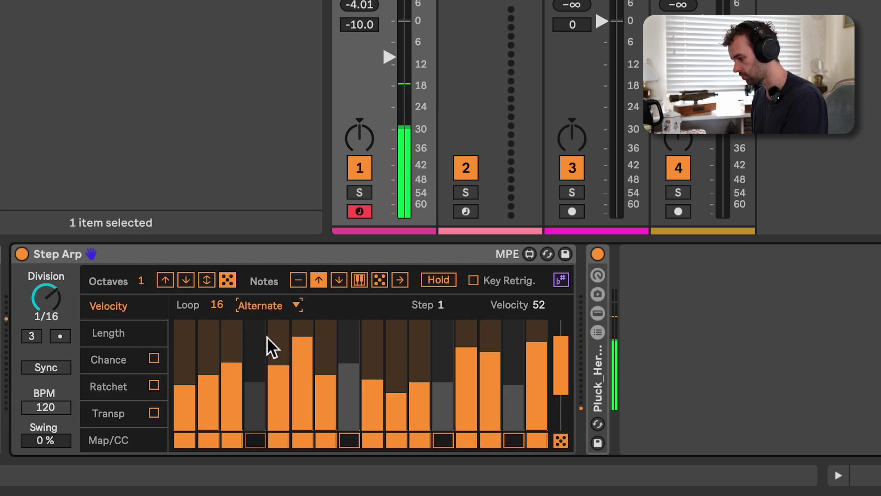
drag(216, 305, 216, 323)
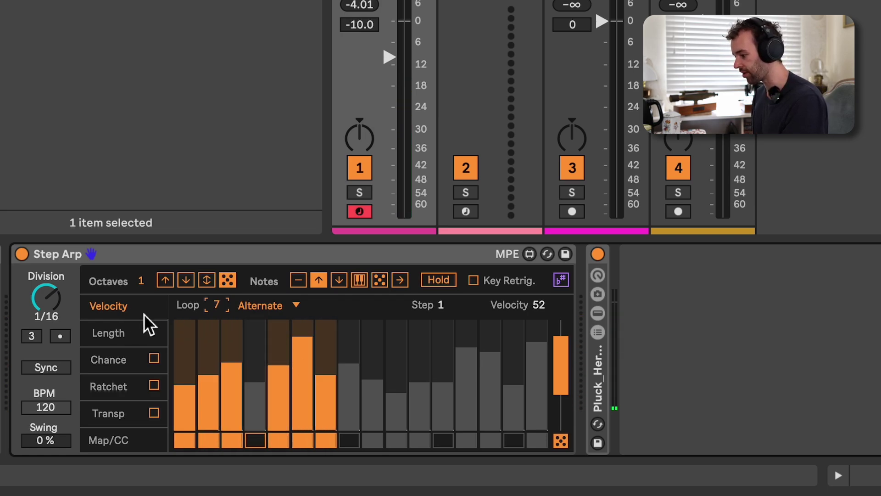
Look through Step Arp's Length, Chance, Ratchet and Transp pages
click(142, 339)
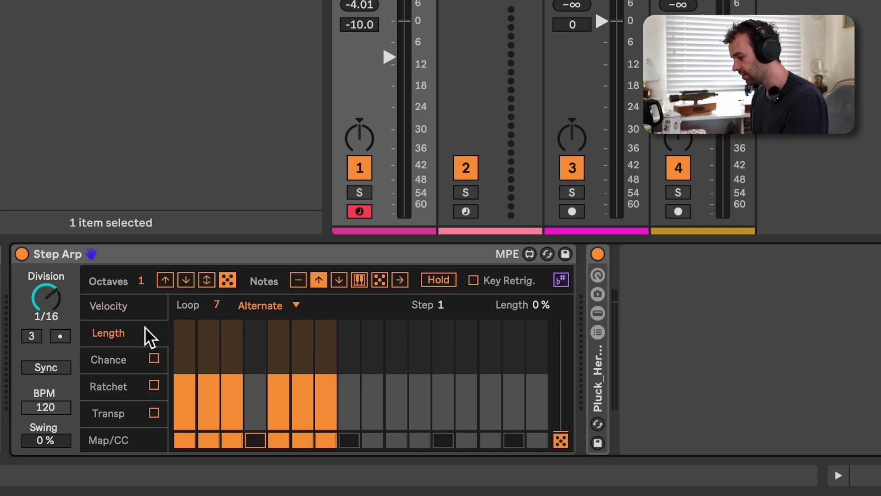
click(130, 355)
click(128, 385)
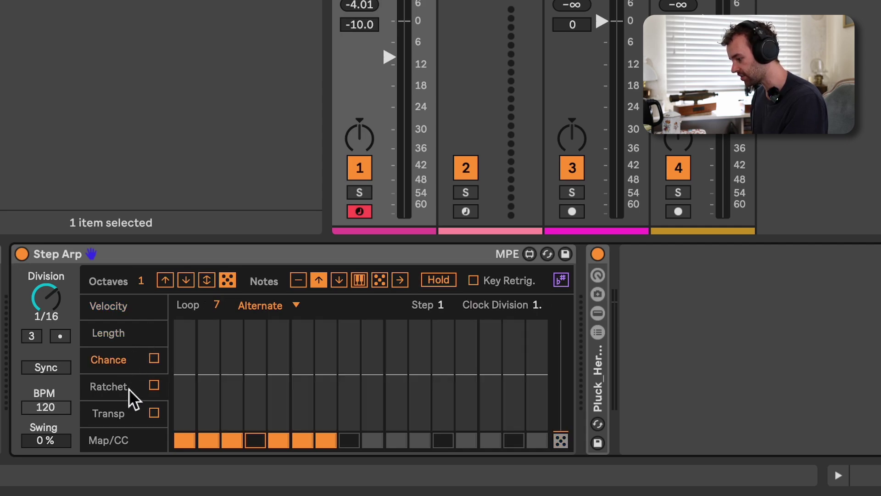
click(129, 411)
Map Step Arp's modulation lane to the Reverb's Dry/Wet and raise steps 2 and 6 to the maximum of 127
click(129, 441)
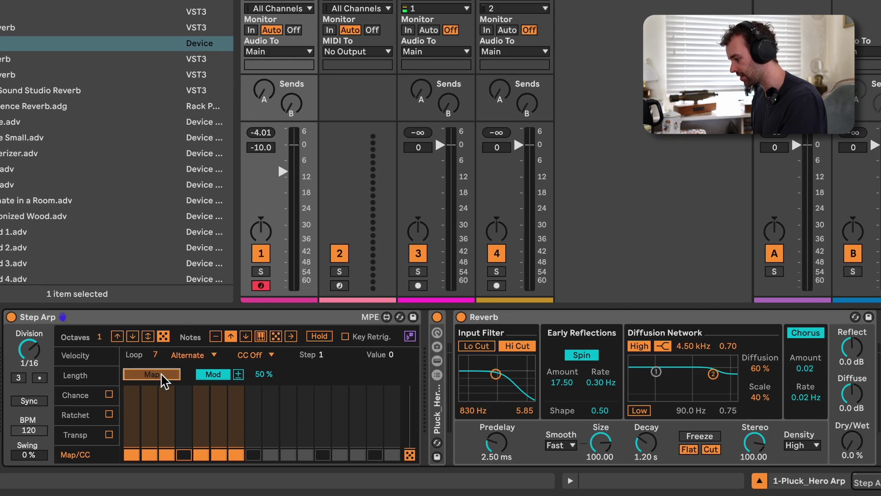
click(850, 442)
drag(159, 429, 156, 388)
drag(219, 434, 218, 395)
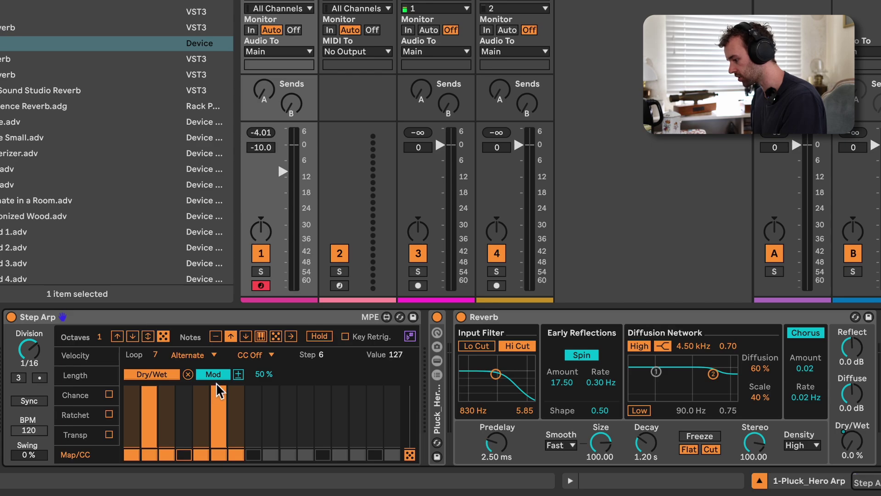
Set the Dry/Wet modulation amount to 100 %, lower step 6 somewhat and set step 2 to 97
click(261, 376)
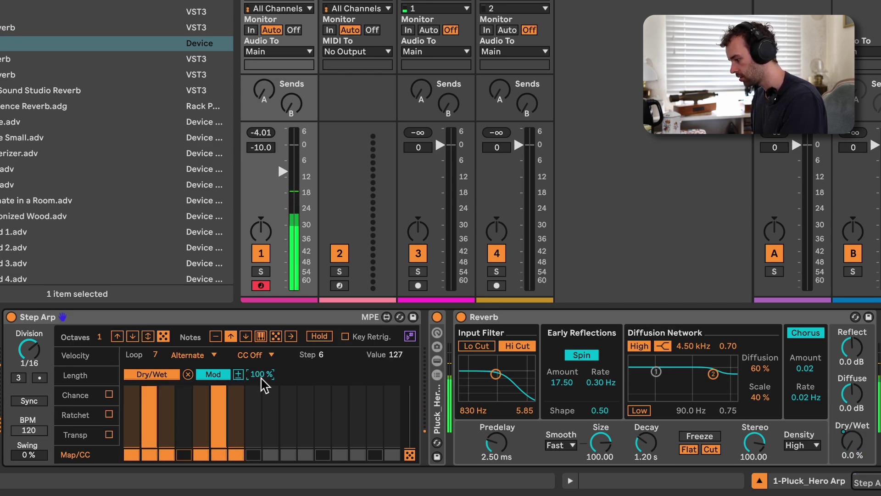
click(220, 407)
click(155, 414)
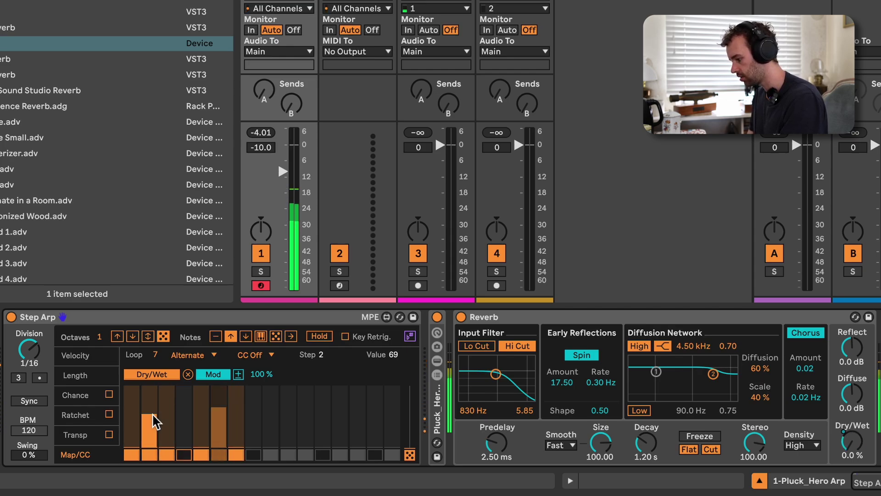
drag(152, 412, 155, 399)
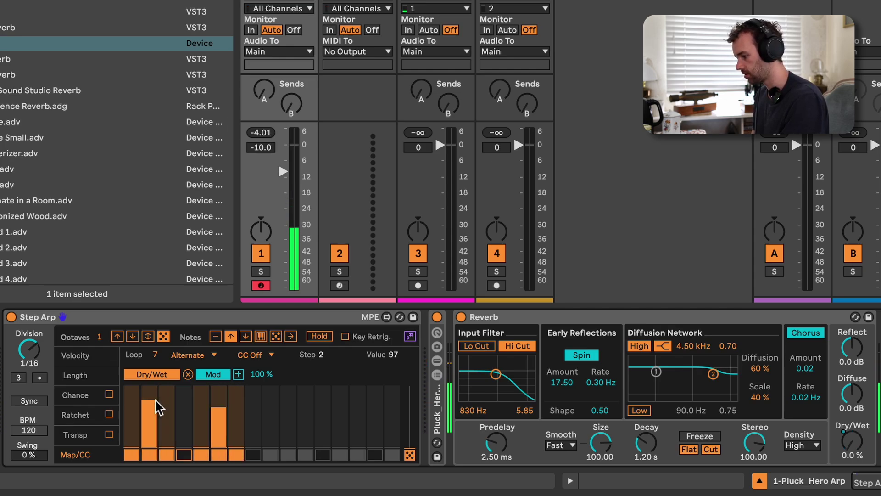
Enable Step Arp's transposition and draw offsets, with steps 2 and 7 shifted up and step 6 at -4 st
click(91, 429)
click(109, 434)
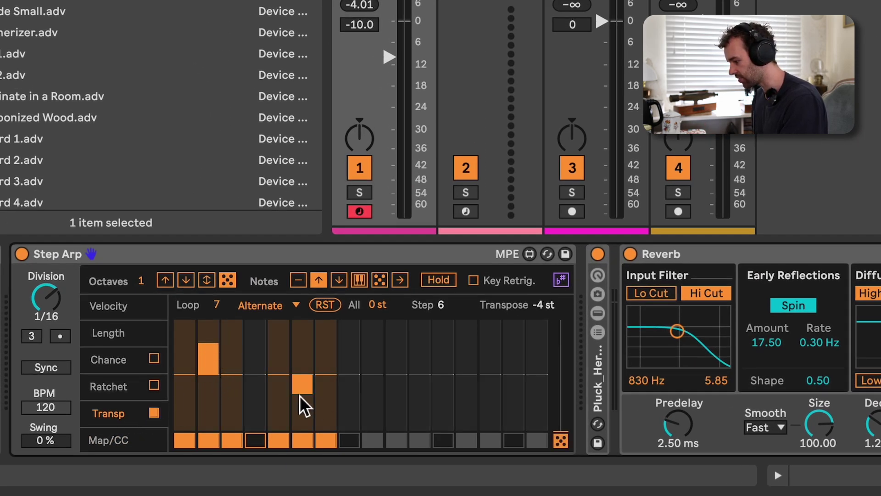
click(323, 351)
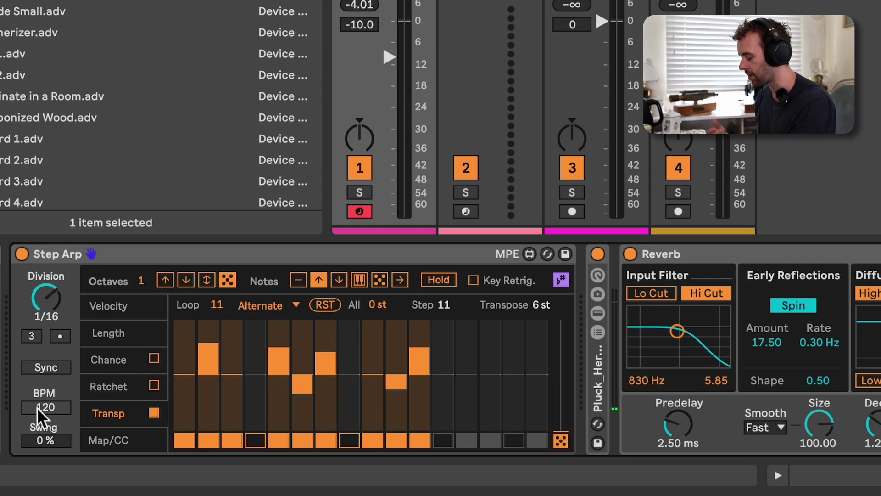
Set Step Arp's division to 1/8 and try its Sync option, leaving it off
click(46, 297)
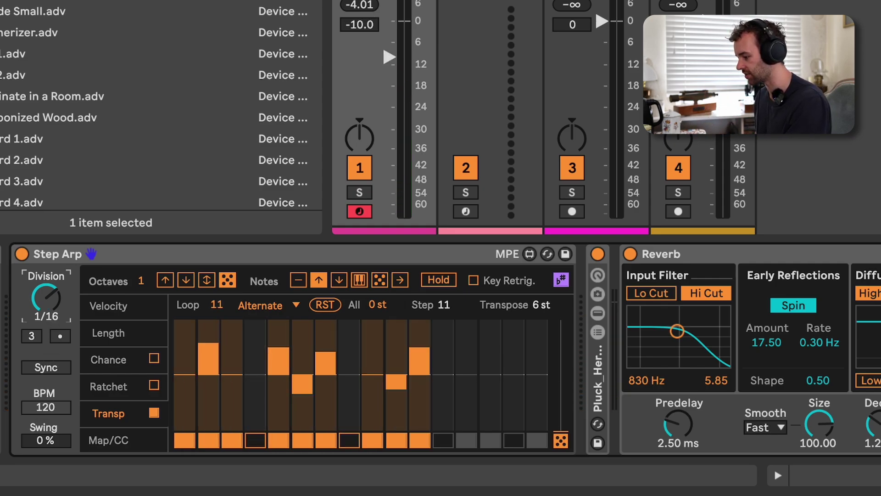
mouse_move(46, 297)
mouse_down()
mouse_move(46, 317)
mouse_move(46, 294)
mouse_up()
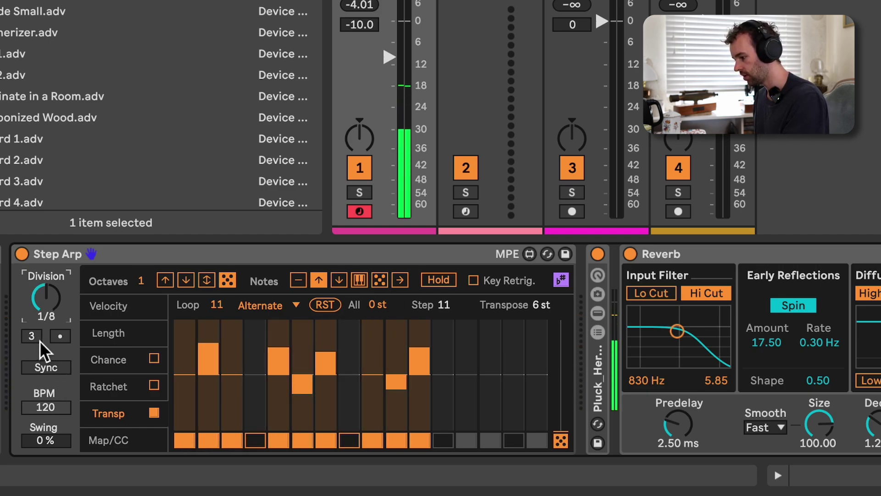
click(60, 370)
click(59, 368)
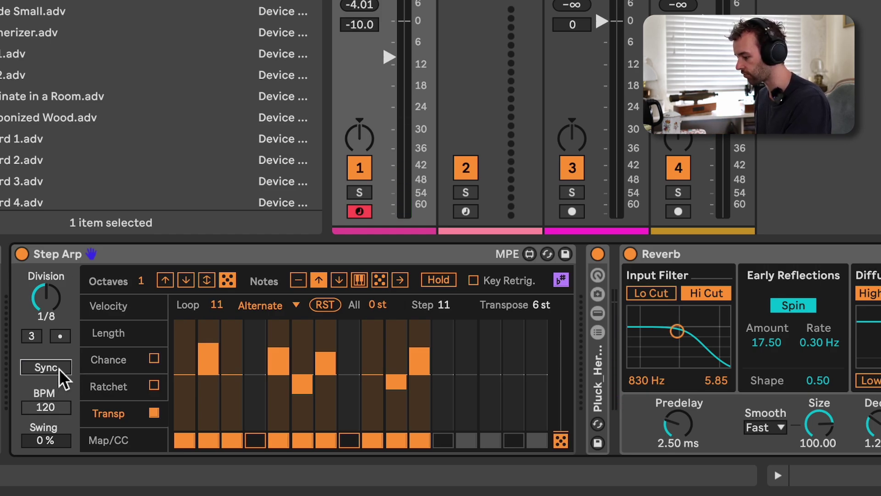
Set Step Arp's swing to 49 % and try the keyboard note order before settling on the rightward-arrow note mode
drag(57, 437, 57, 406)
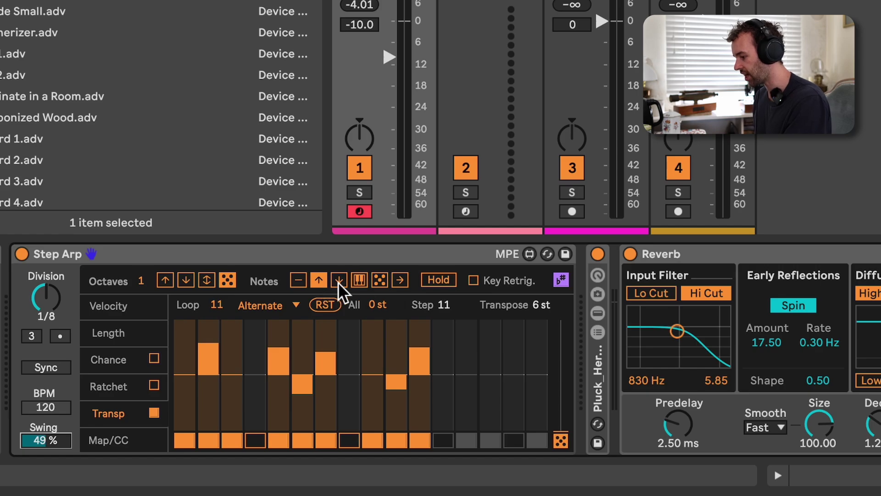
click(357, 280)
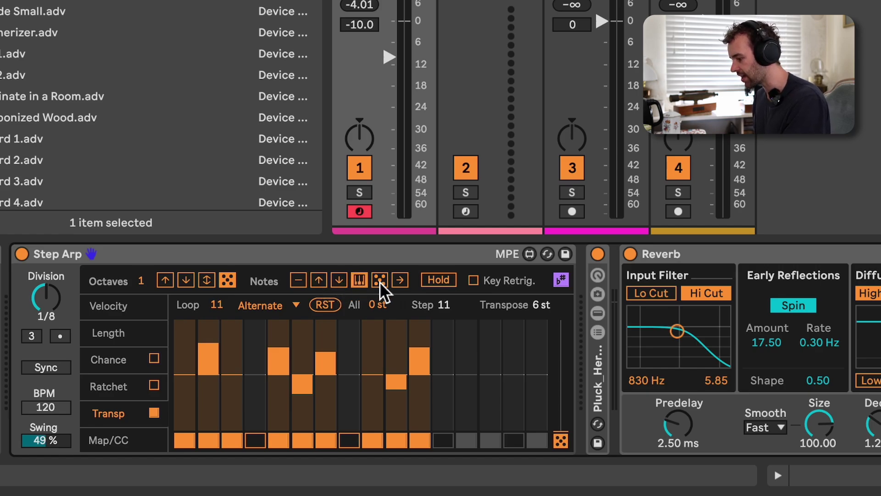
click(397, 281)
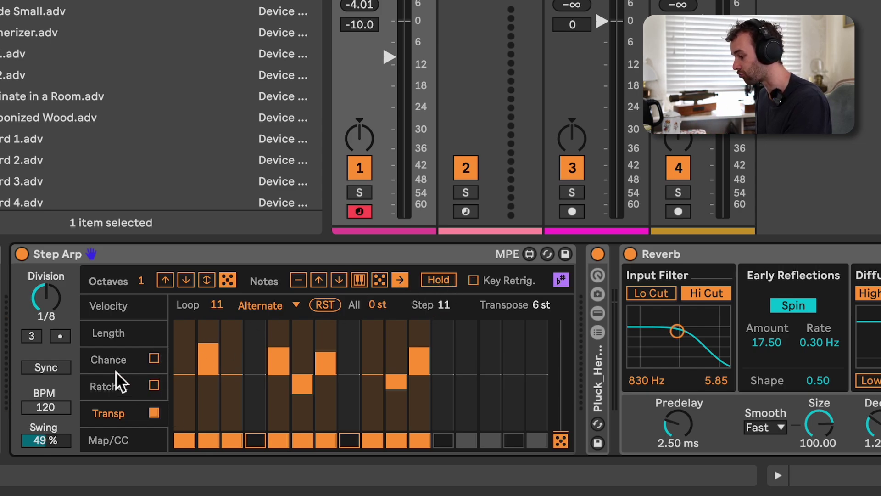
Compare the step values on Step Arp's Length and Chance pages
click(111, 360)
click(133, 335)
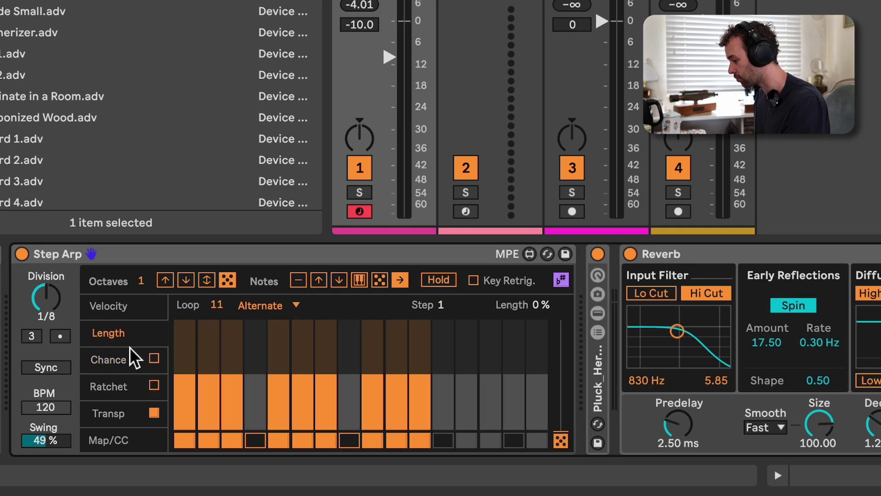
click(126, 359)
click(129, 339)
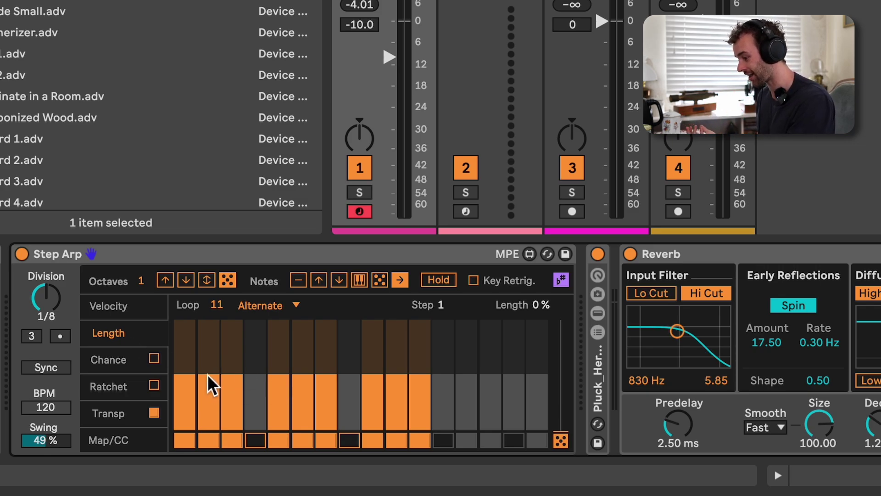
click(118, 358)
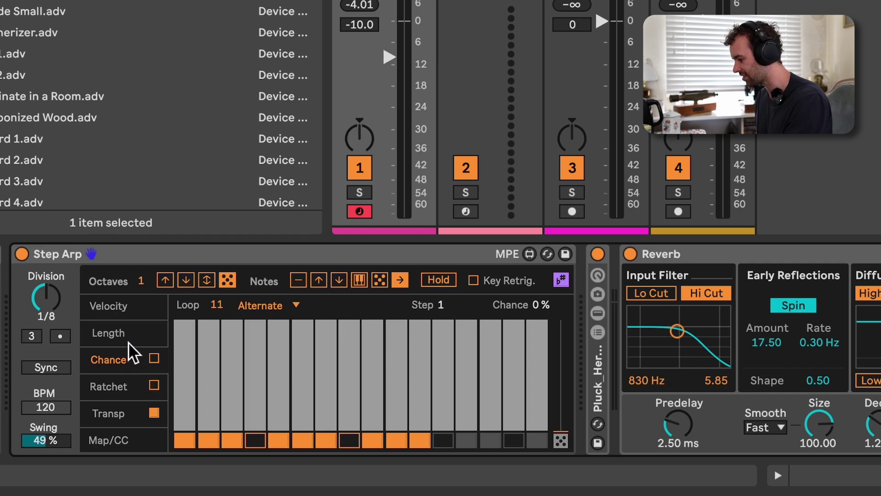
click(128, 342)
click(123, 431)
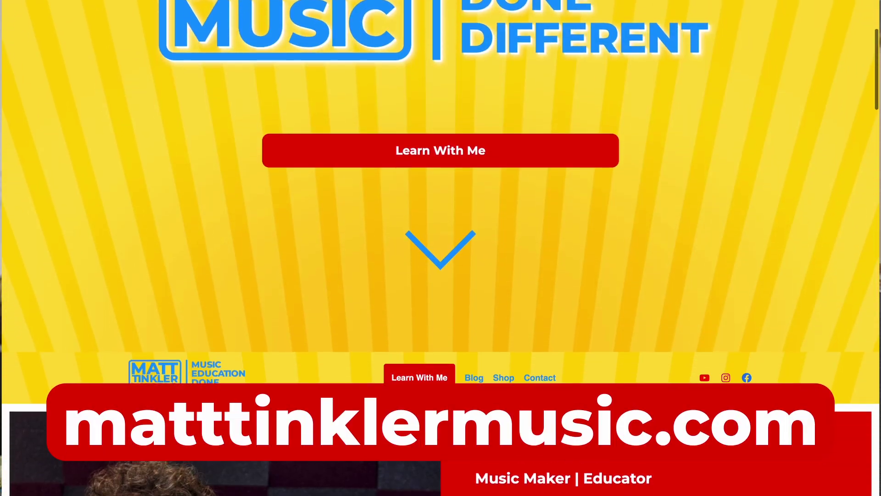
In the browser, look through the music education website from the About Me section down to the course and mentorship offers
scroll(440, 247, down, 7)
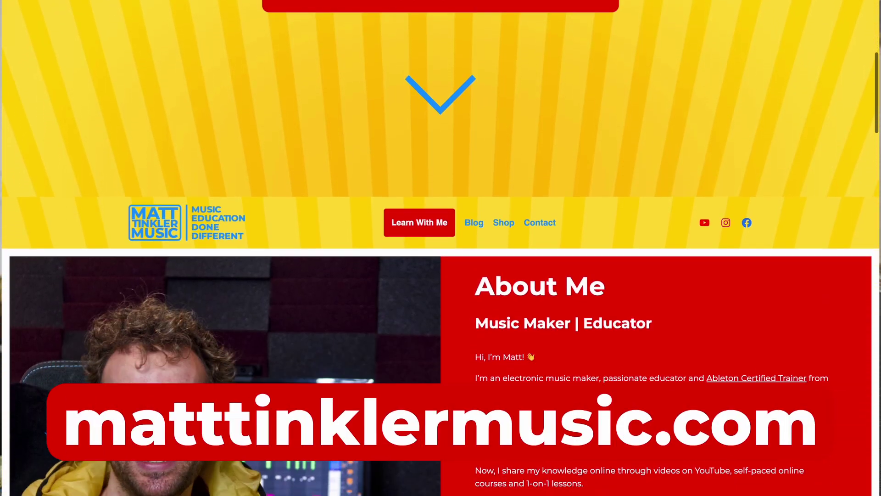
scroll(441, 248, down, 7)
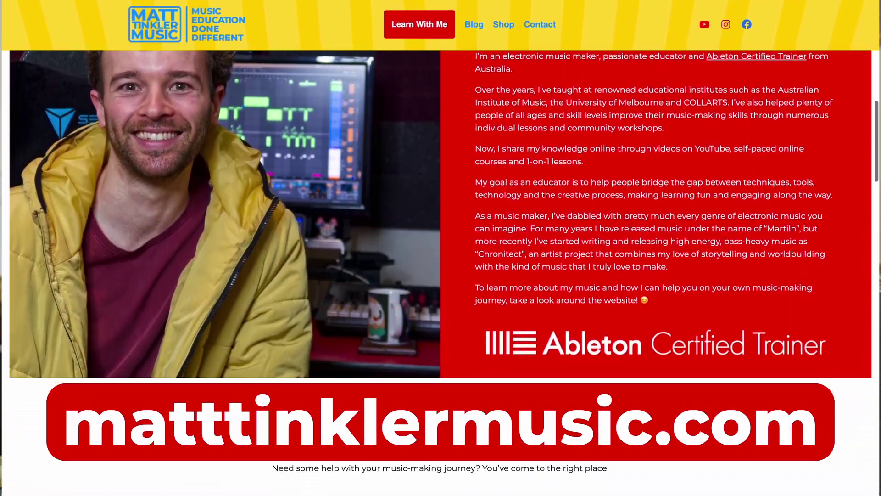
scroll(441, 247, down, 7)
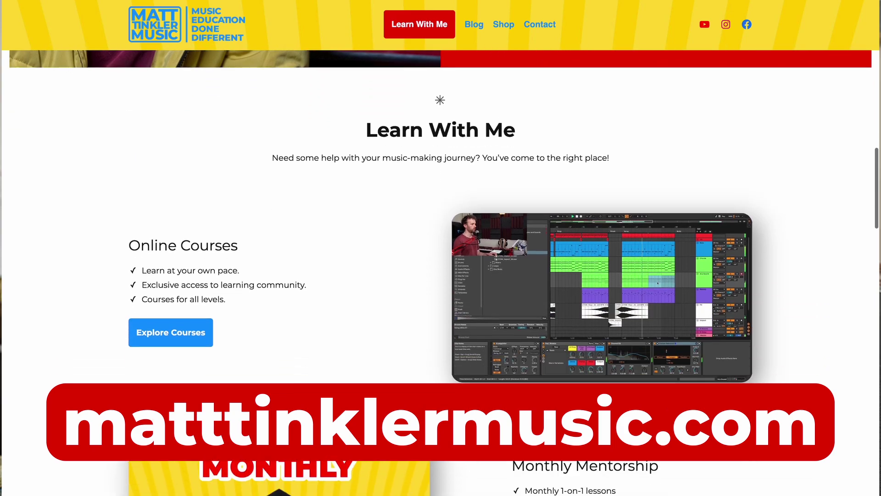
scroll(441, 248, down, 8)
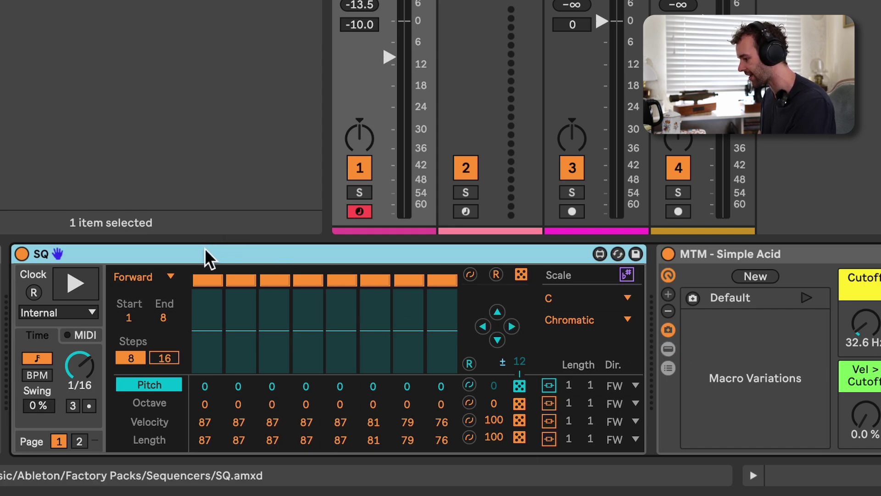
Bypass and re-enable the SQ device, and switch its step count to 16 and back to 8
click(21, 254)
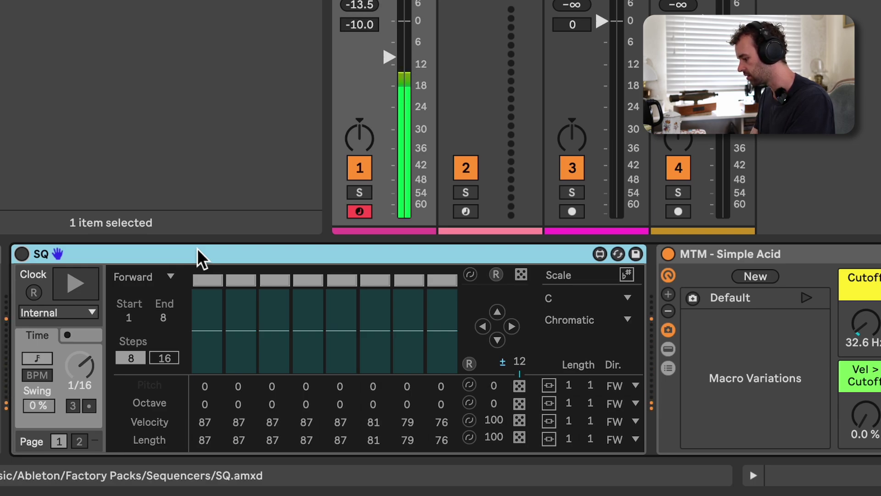
key(0)
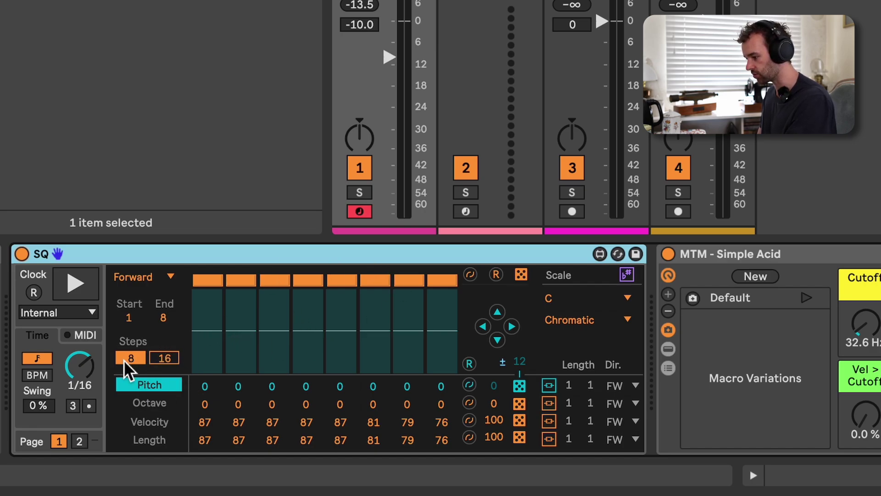
click(171, 358)
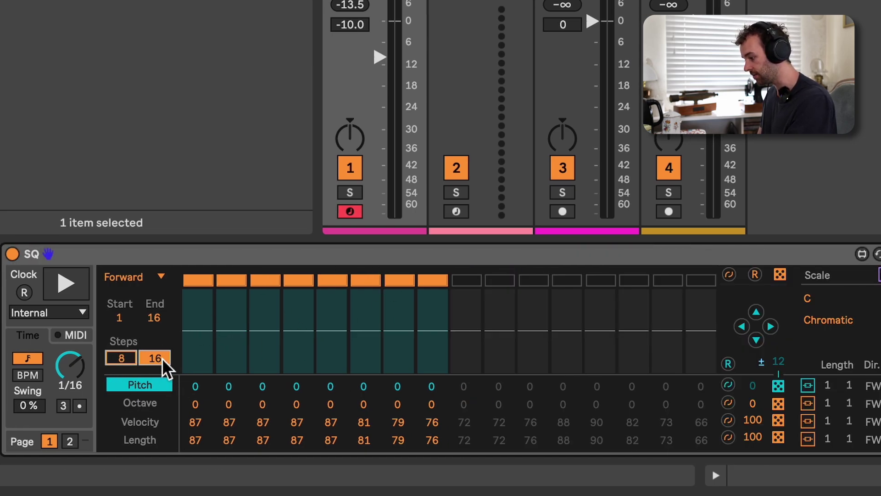
click(117, 359)
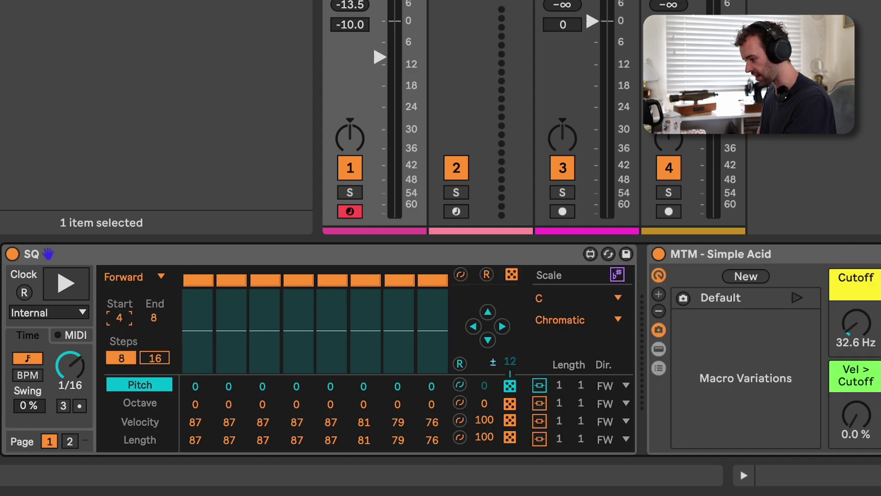
Try switching off SQ's steps 2, 4, 6 and 8 as well as step 3, ending with all eight steps on
click(232, 280)
click(297, 280)
click(356, 281)
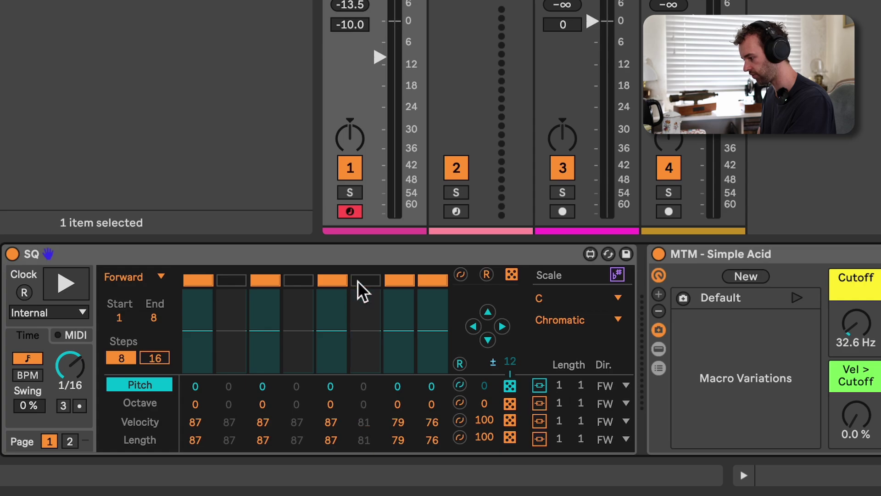
click(438, 280)
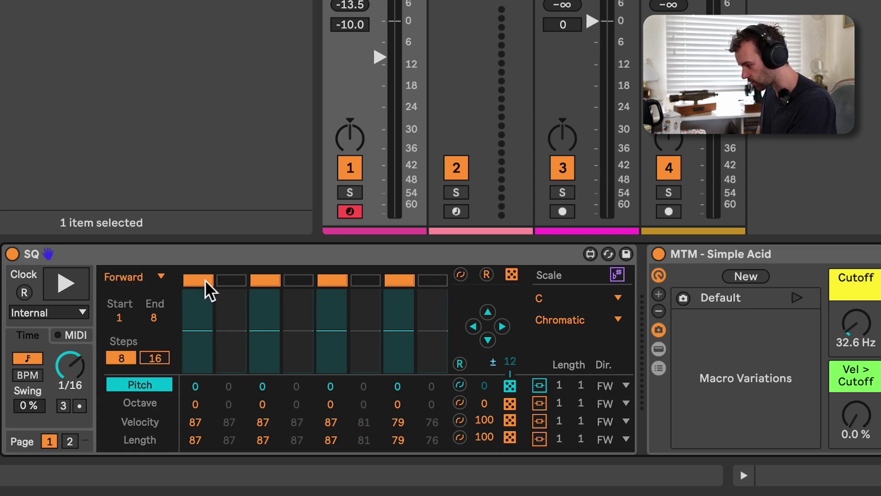
click(274, 280)
drag(232, 280, 437, 280)
click(264, 280)
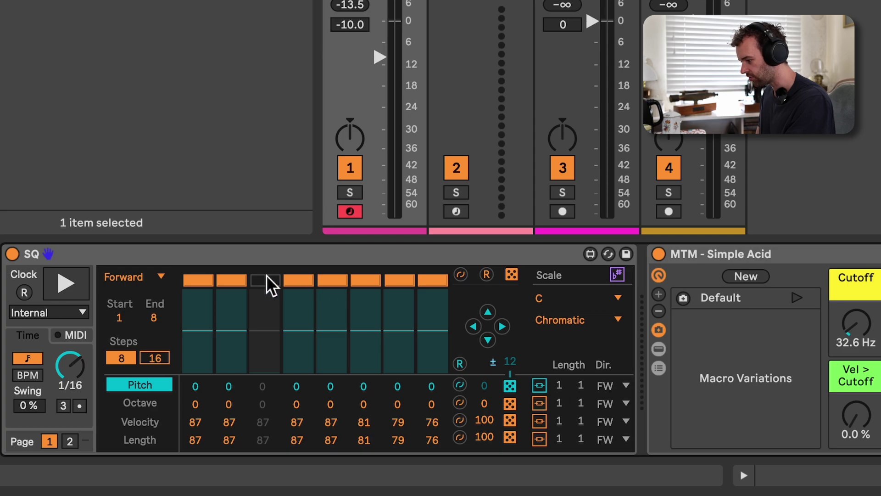
click(265, 280)
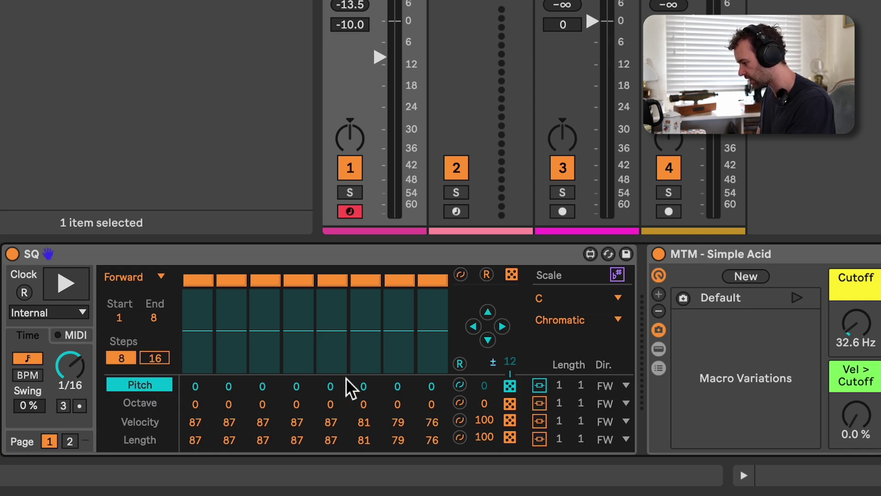
Randomize the pitches of SQ's eight steps four times within a range of ±12
click(510, 385)
click(509, 385)
click(510, 386)
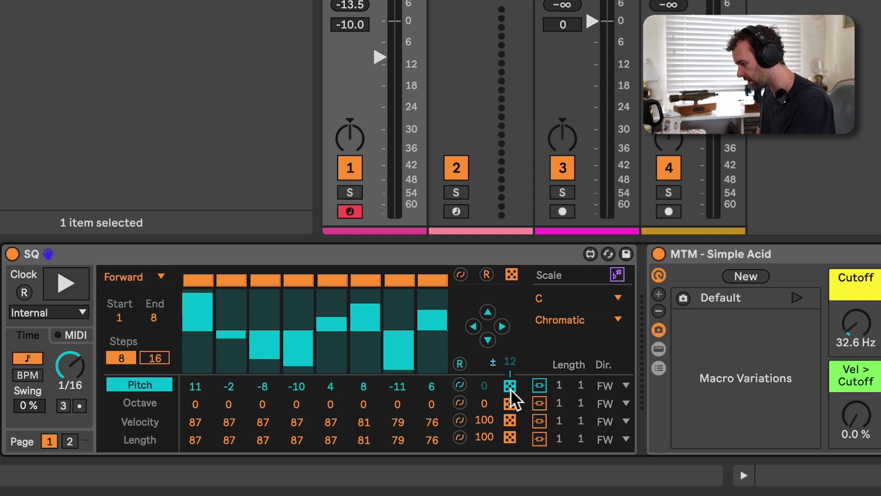
click(509, 386)
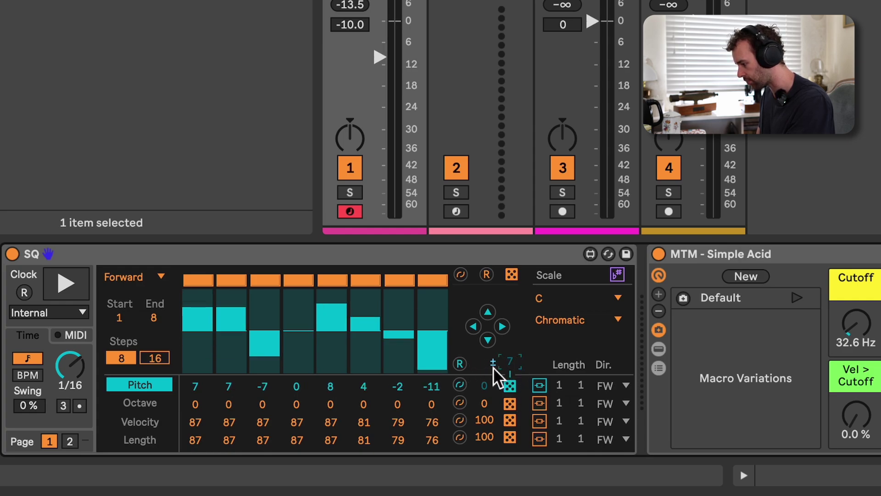
Randomize the pitches of SQ's eight steps twice within a range of ±7 and play back the sequence
click(508, 385)
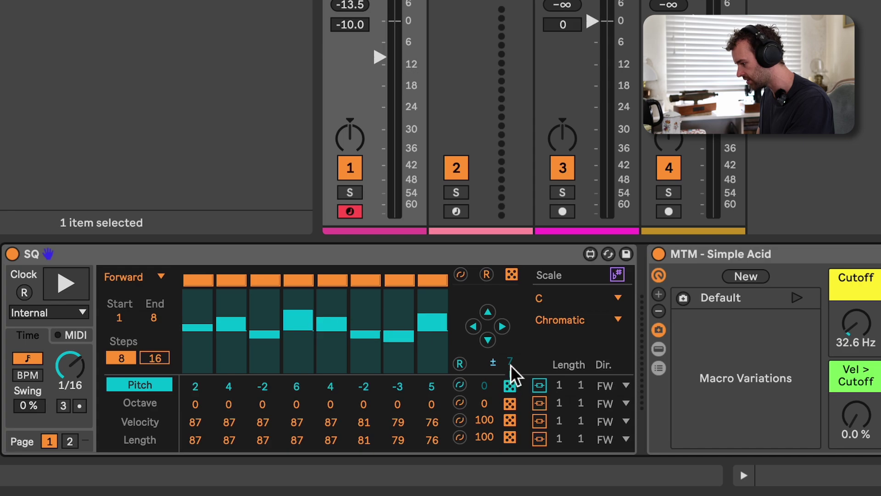
click(509, 386)
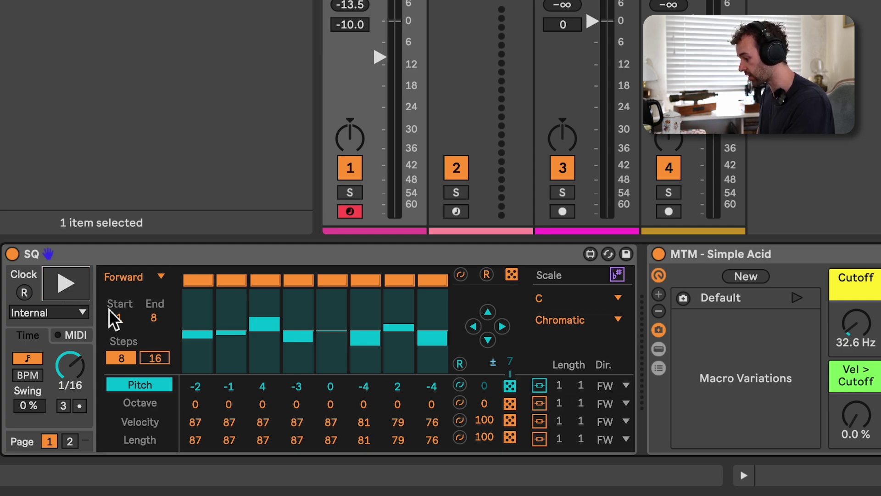
key(space)
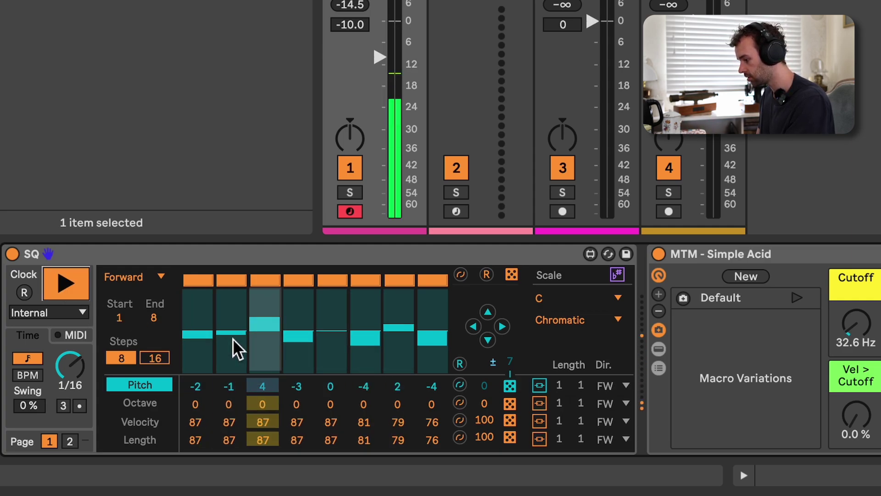
key(space)
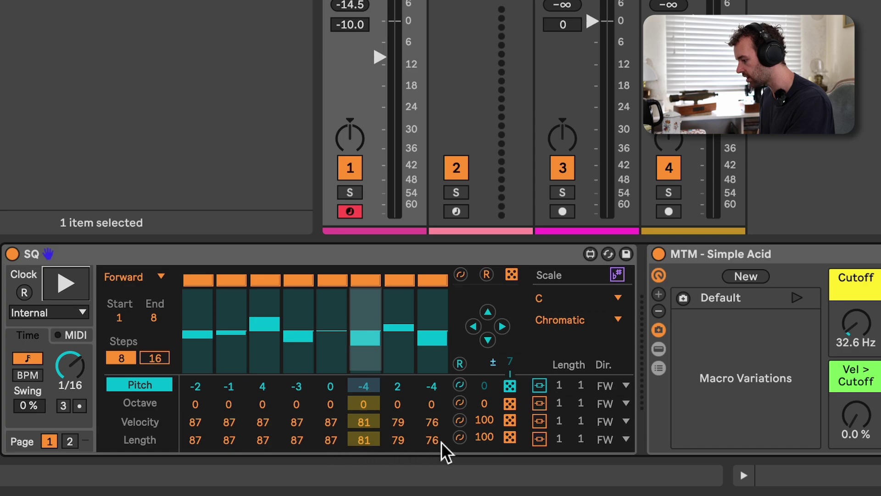
Shorten the note length of all SQ steps to 18 and audition the sequence
drag(489, 439, 489, 476)
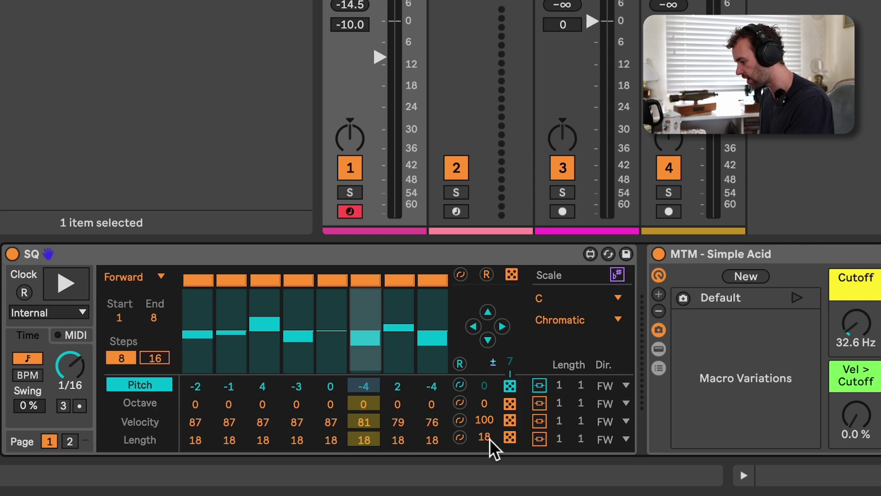
key(space)
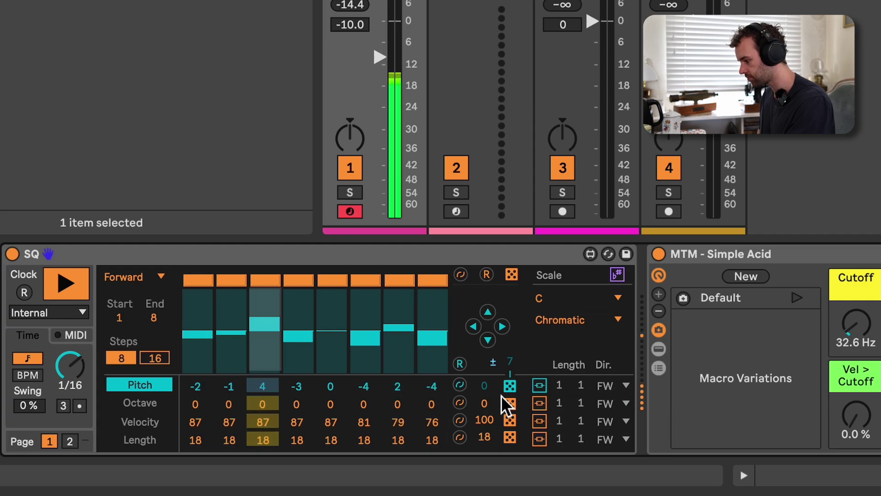
key(space)
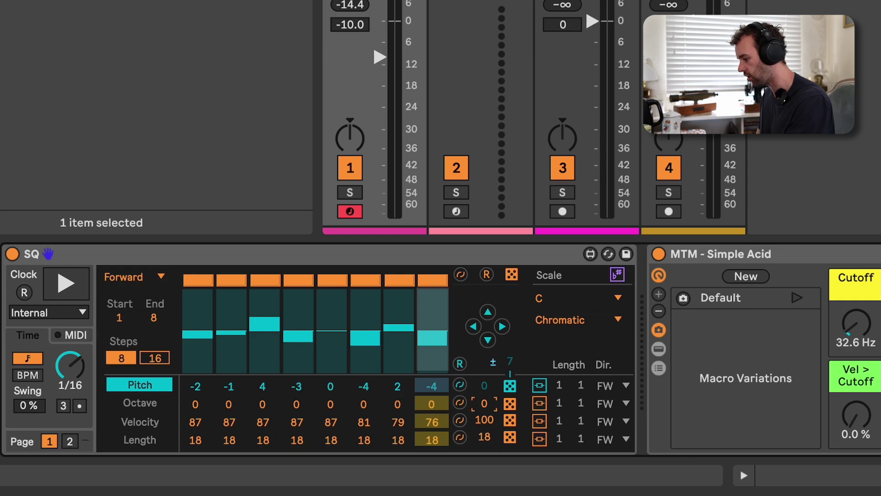
Lower all SQ steps to octave -2, raise steps 2 and 5 to octave -1, and audition the changes
key(Down)
key(Down)
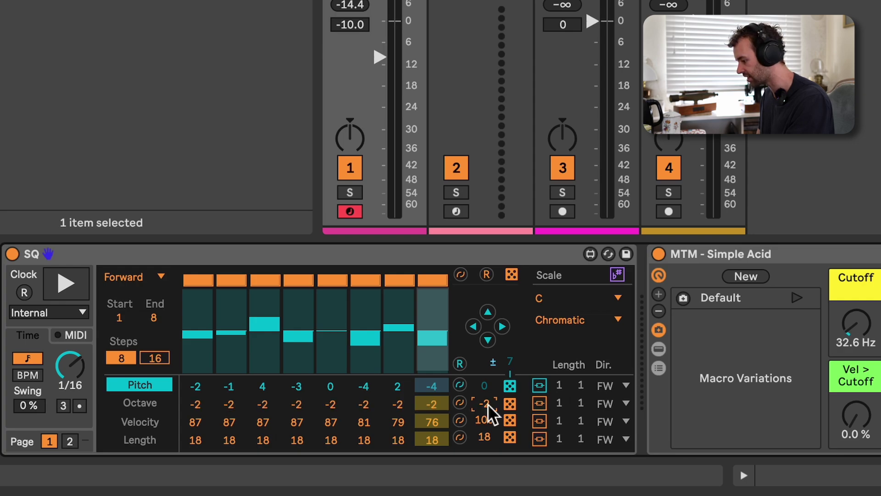
key(space)
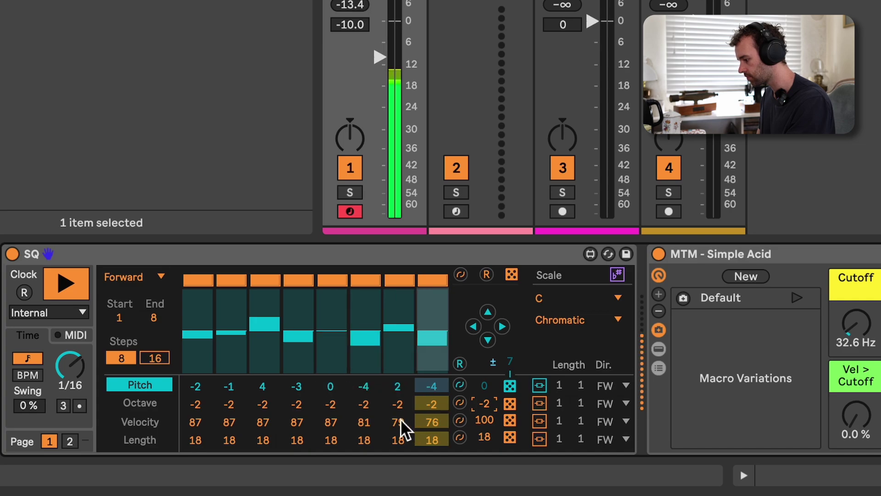
key(space)
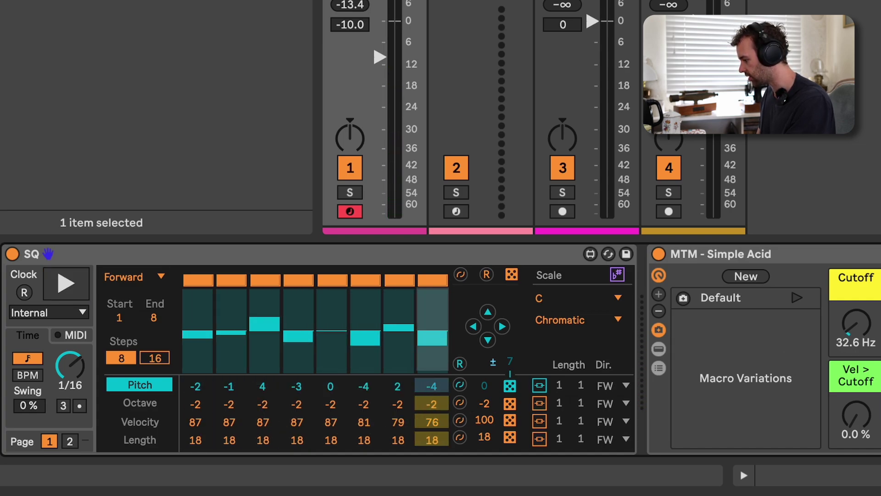
click(229, 404)
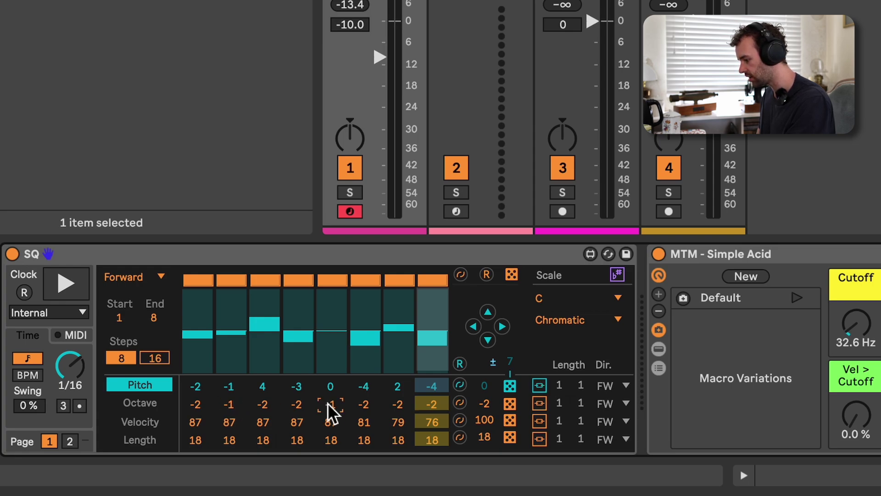
key(space)
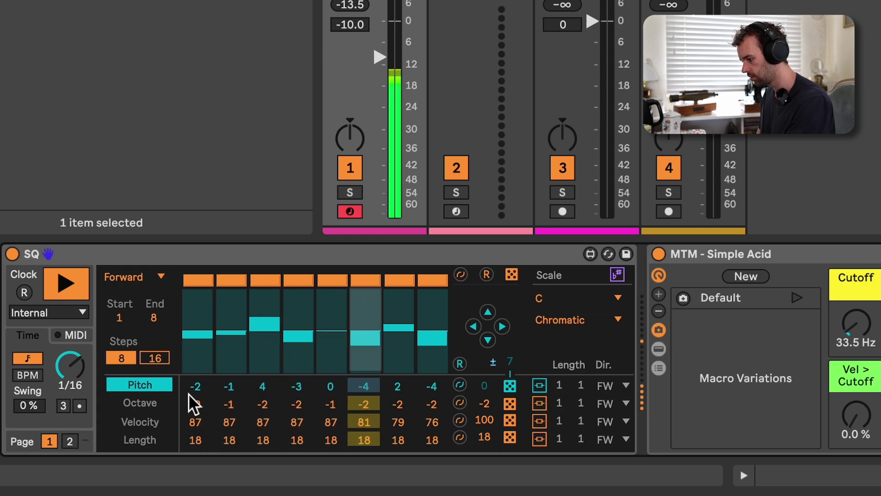
While the sequence plays, raise step 3's pitch to 7 and switch off steps 5 and 7 before stopping playback
drag(261, 334, 262, 311)
click(324, 281)
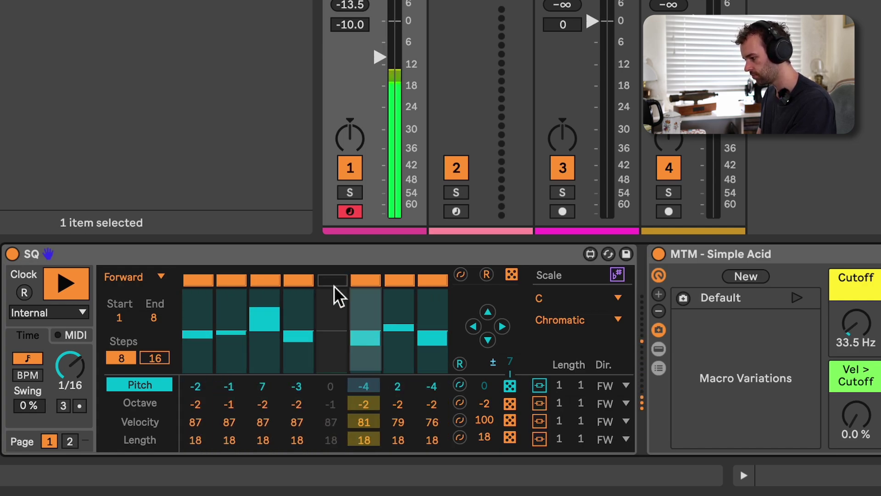
click(406, 279)
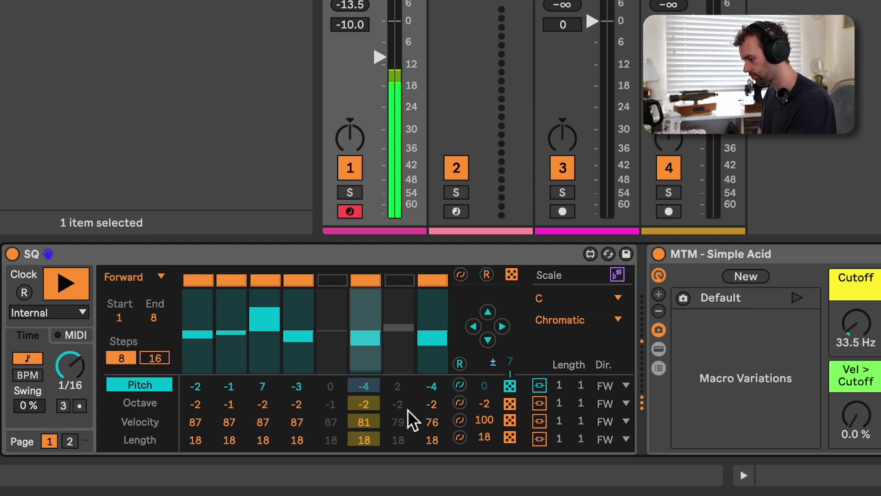
key(space)
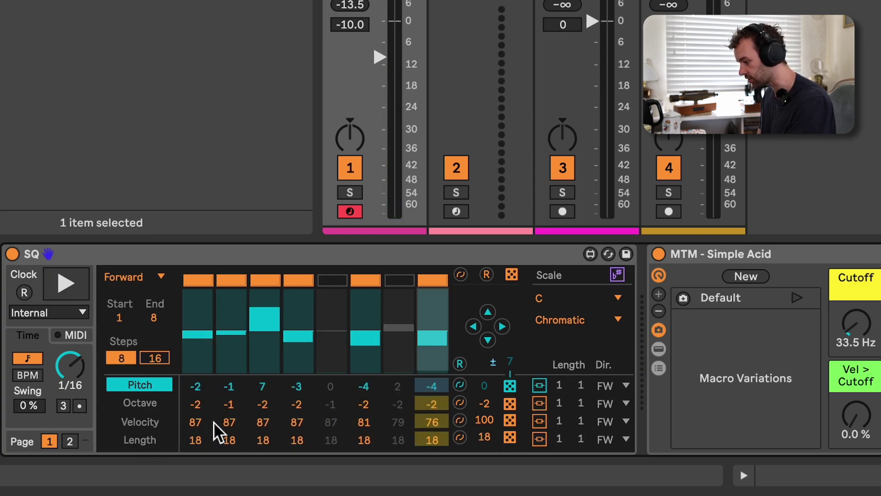
Set the velocities of steps 2 and 4 to 45 and 3, and raise Simple Acid's Vel > Cutoff to 35 %, Vel > Decay to 39 % and Vel > Volume
drag(230, 422, 303, 434)
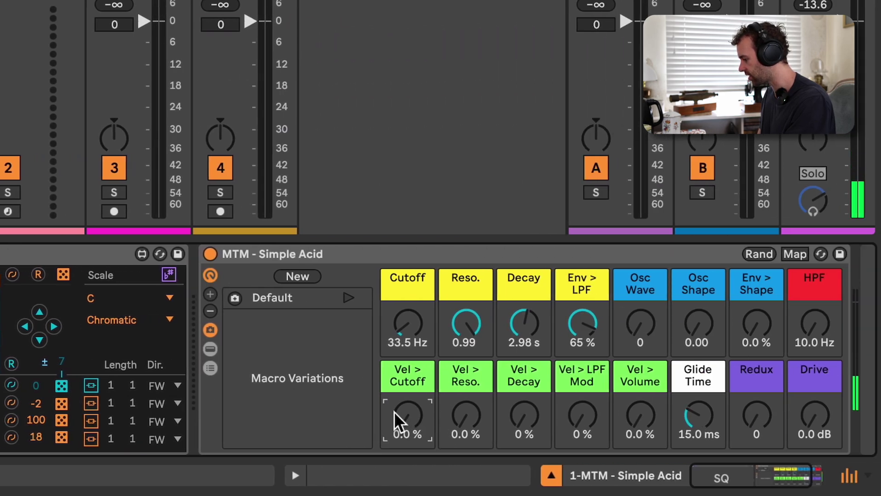
mouse_move(409, 436)
mouse_down()
mouse_move(409, 391)
mouse_move(411, 429)
mouse_up()
drag(503, 428, 503, 411)
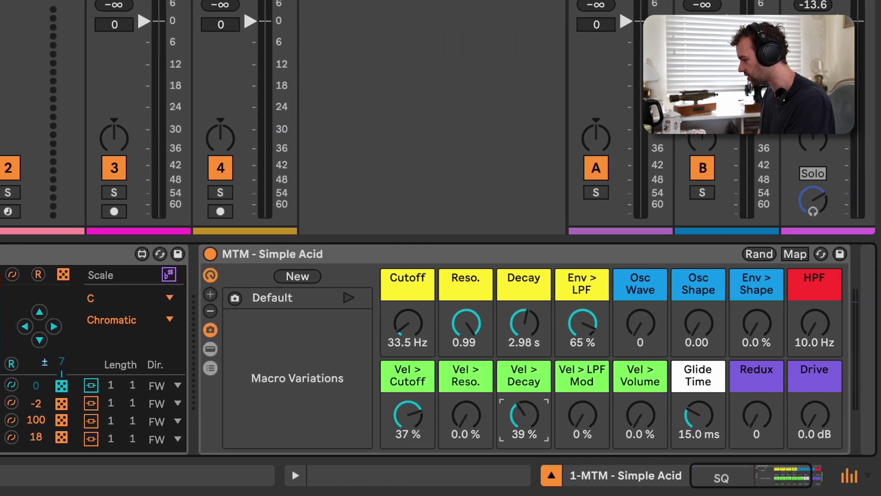
drag(641, 429, 641, 396)
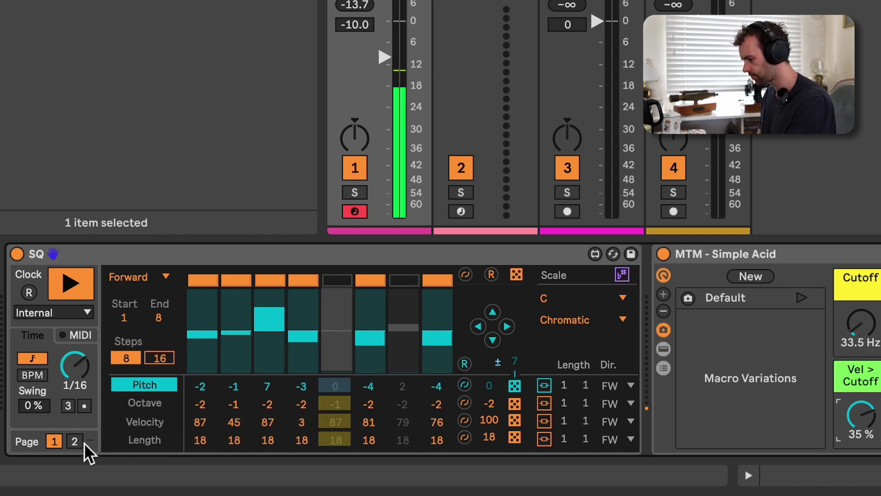
key(space)
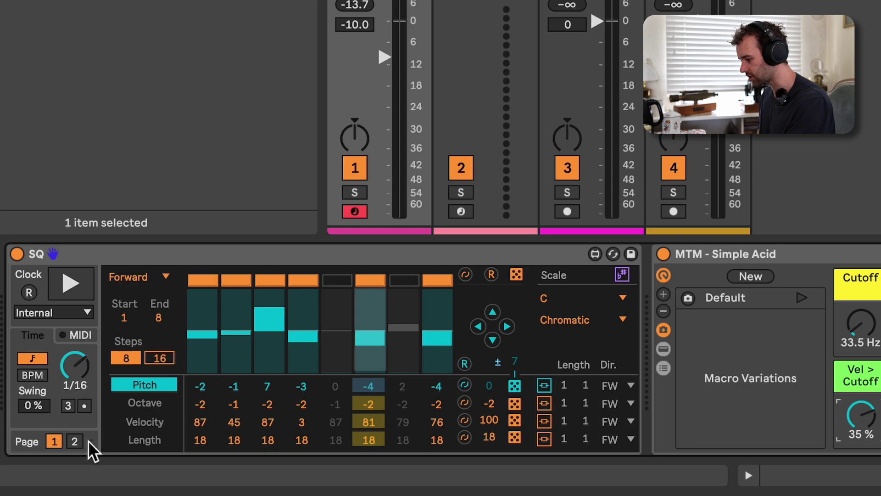
Show SQ's second page of step parameters and set step 3's Condition to 1
click(75, 441)
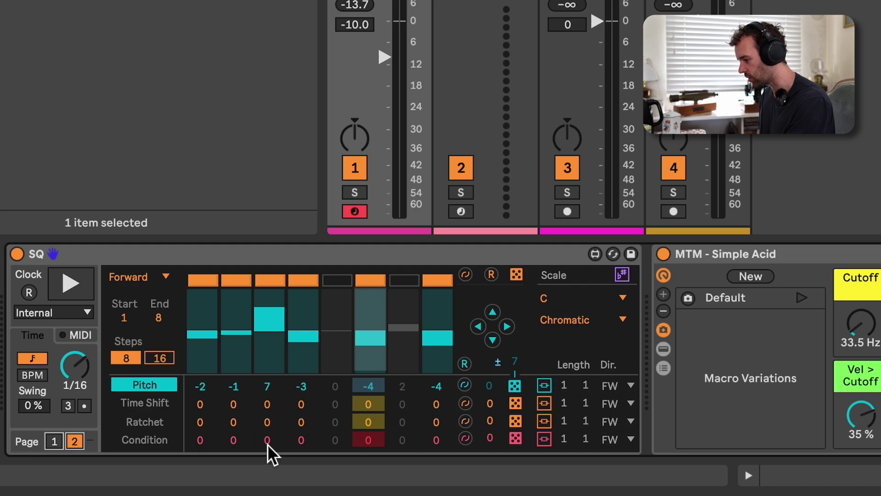
drag(267, 445, 267, 456)
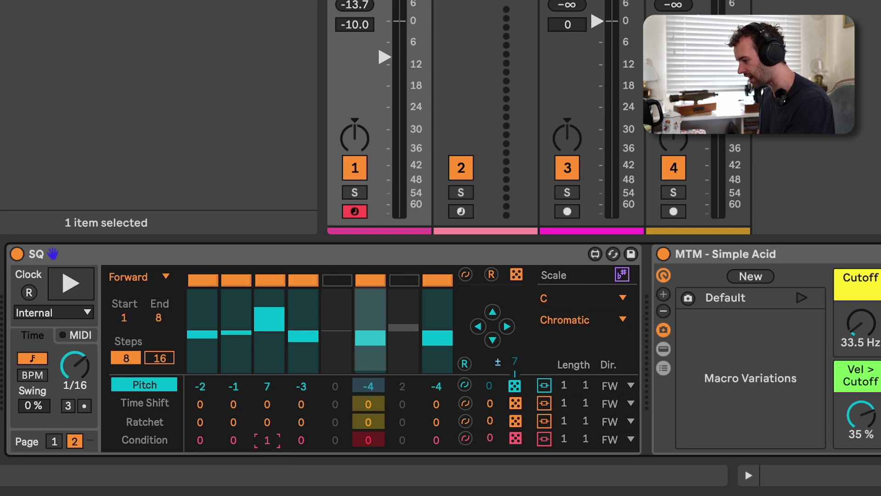
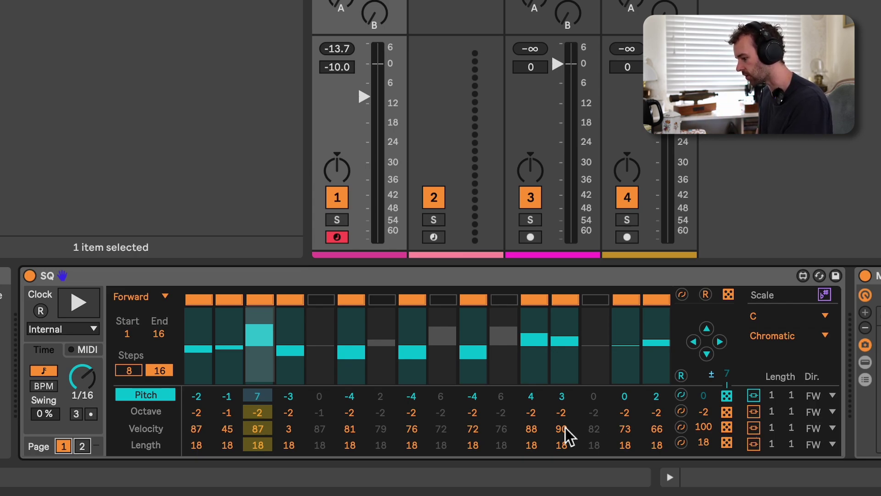
Give SQ's Octave row its own loop from step 1 to 5 and the Velocity row one from step 1 to 11
click(754, 411)
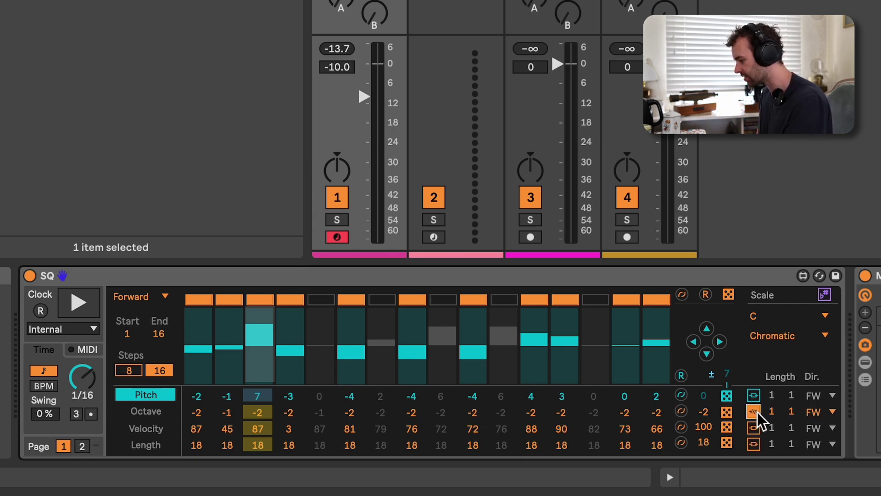
drag(791, 414, 791, 406)
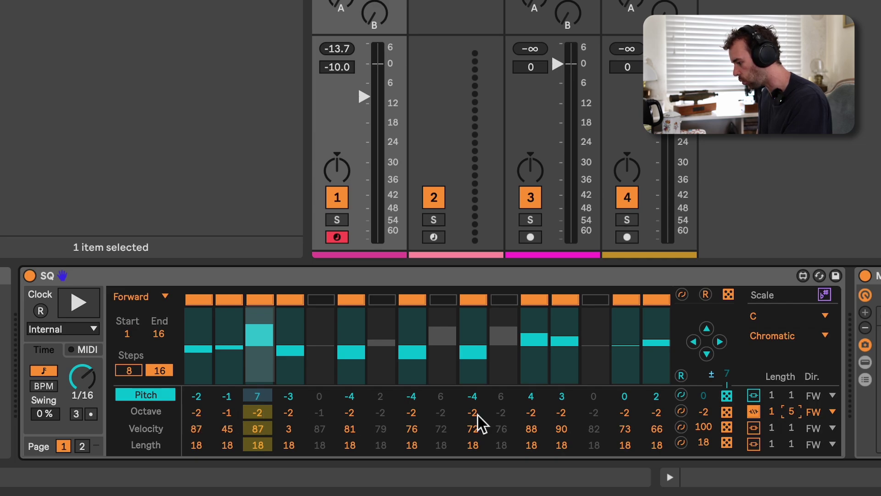
click(754, 428)
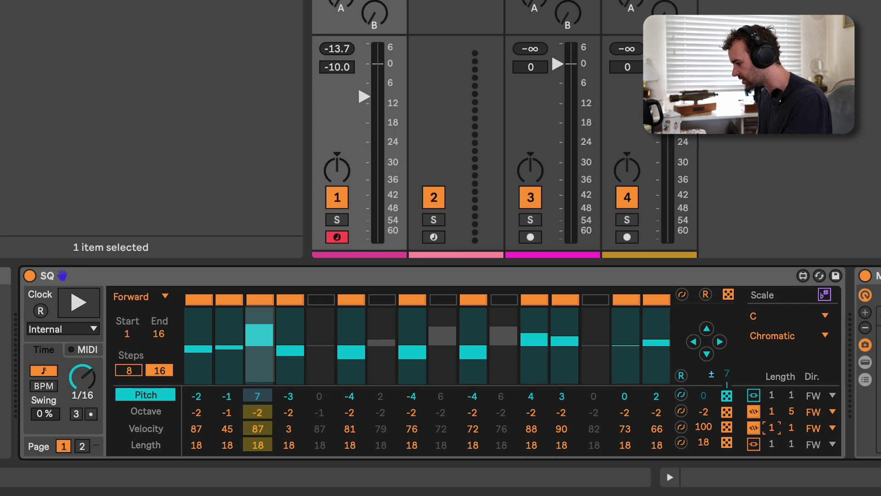
drag(791, 427, 796, 431)
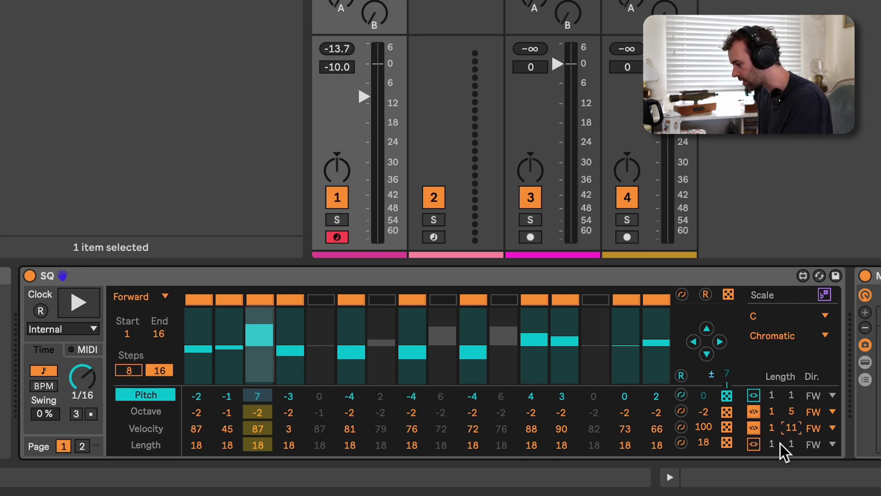
Set the note length of all 16 steps to 30 and give the Length row its own loop from step 1 to 12
drag(541, 445, 541, 441)
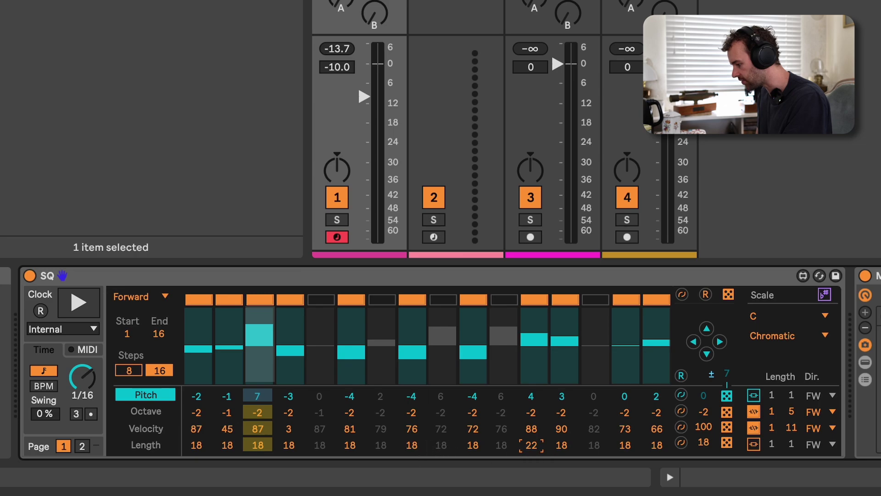
drag(350, 445, 350, 439)
drag(704, 442, 704, 429)
drag(795, 447, 794, 442)
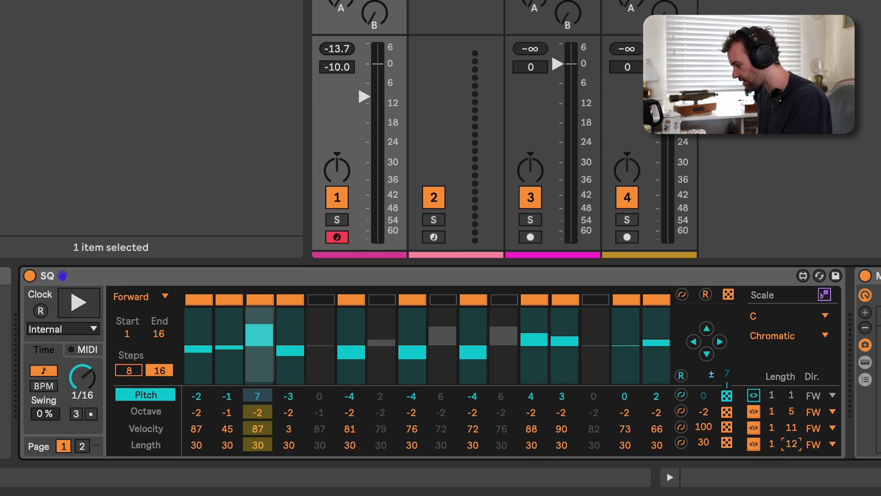
Give the Pitch row its own loop from step 1 to 15 and set its direction to ALT
click(808, 396)
click(832, 438)
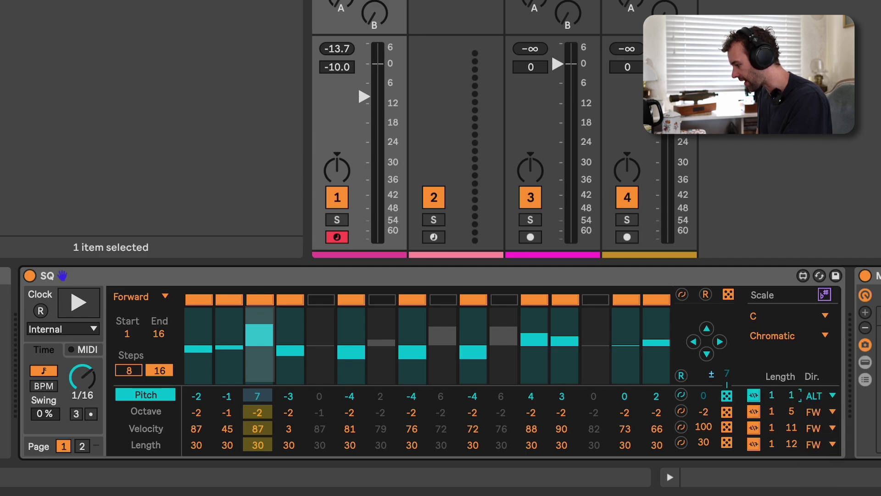
drag(792, 395, 791, 386)
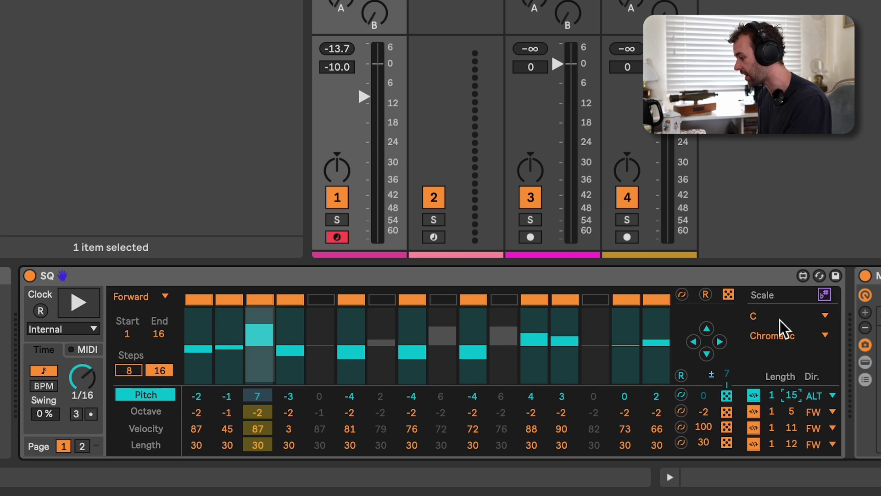
Turn on the current-scale option in SQ and set the scale to E Minor
click(795, 336)
click(805, 337)
click(811, 323)
click(817, 326)
click(825, 295)
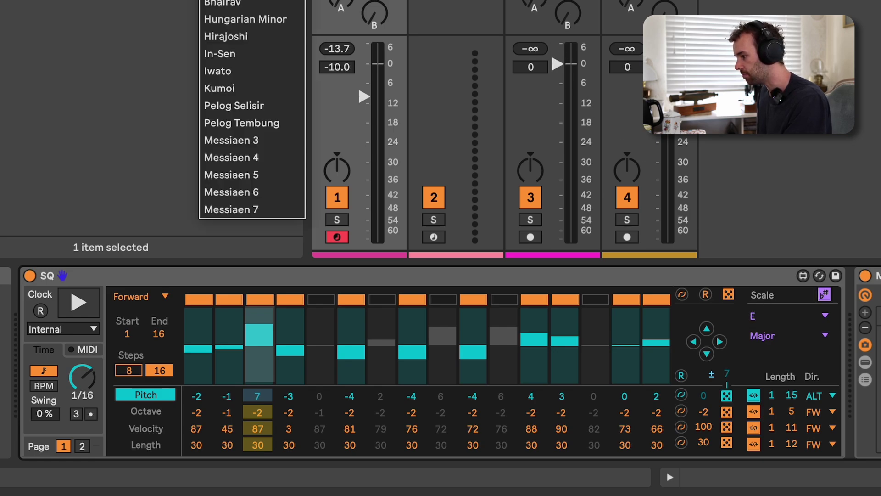
key(Return)
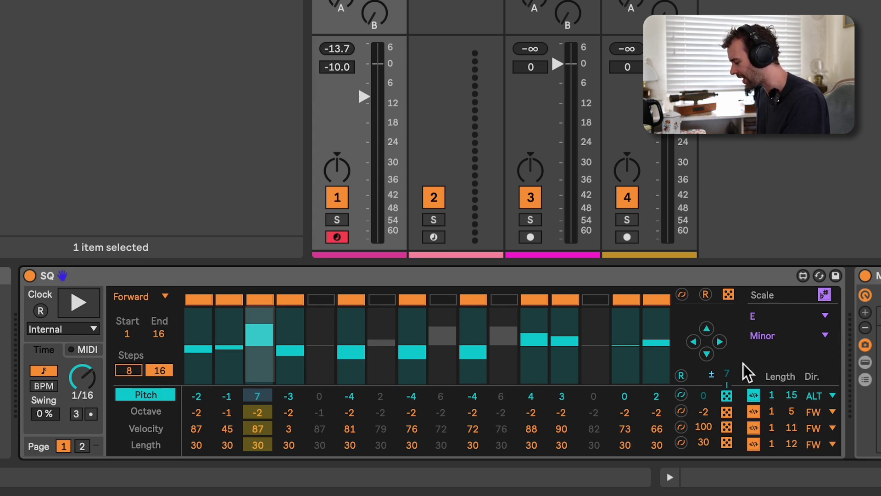
Change the root note of SQ's Minor scale to A
click(764, 276)
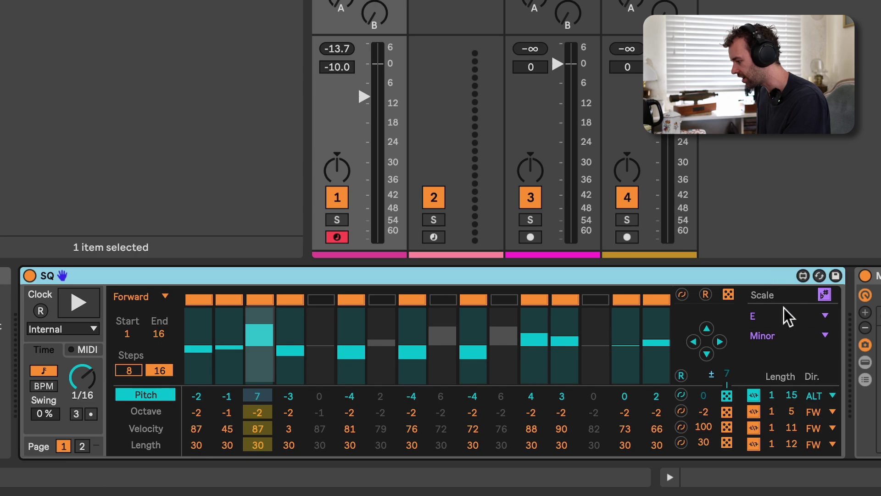
click(803, 318)
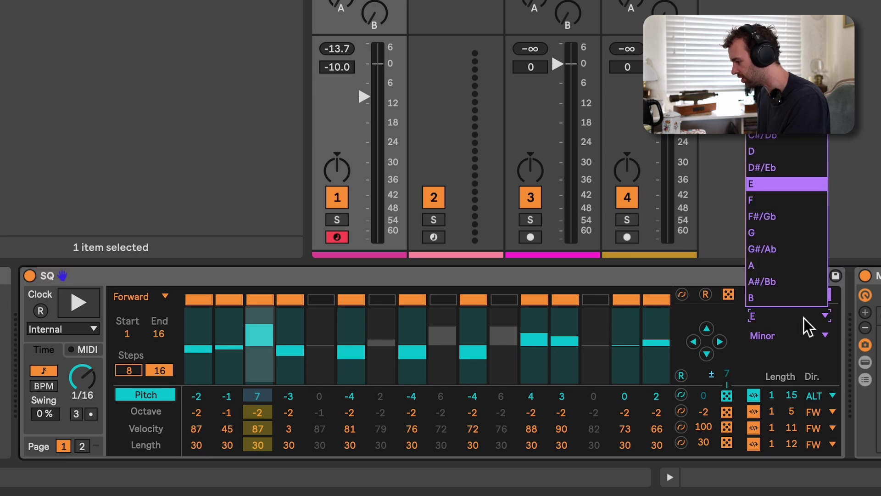
click(805, 268)
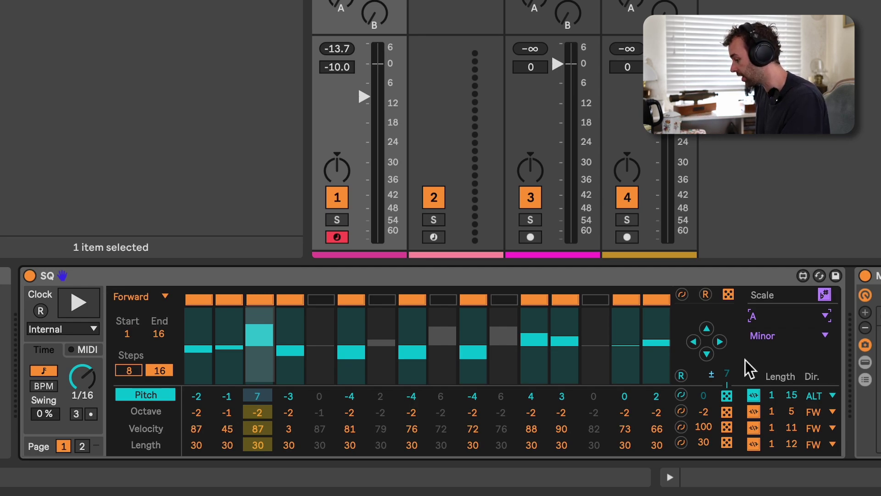
Start playback of the SQ sequence and set the note length of step 8 to 76
key(space)
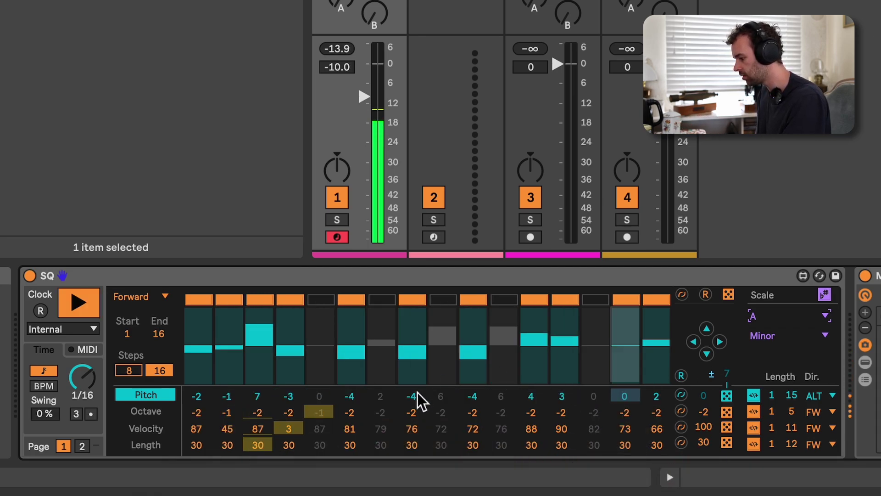
drag(424, 447, 418, 435)
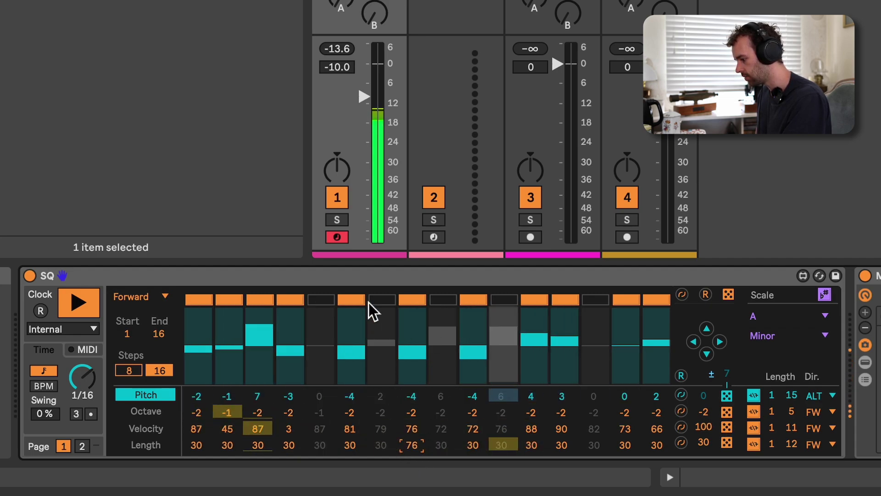
Turn on the inactive steps 5, 7, 9 and 11 in the SQ sequence
click(382, 301)
click(411, 300)
click(432, 300)
click(504, 301)
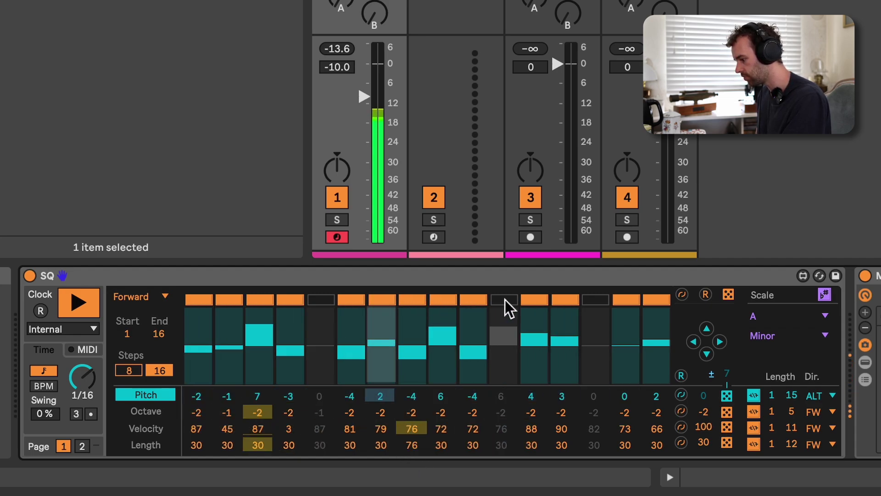
click(412, 300)
click(321, 301)
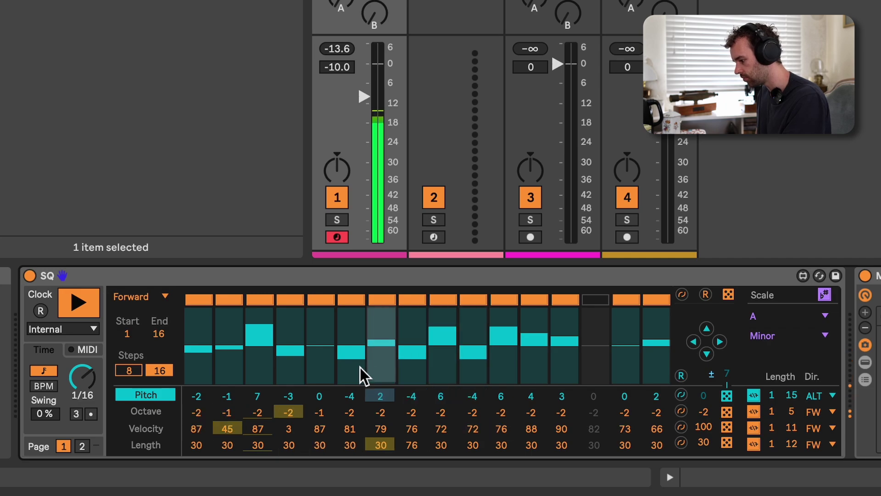
Shorten the note length of step 5 to 6 and set the Length row's overall value to 11 for all 16 steps
click(320, 445)
drag(320, 445, 320, 463)
drag(258, 445, 266, 471)
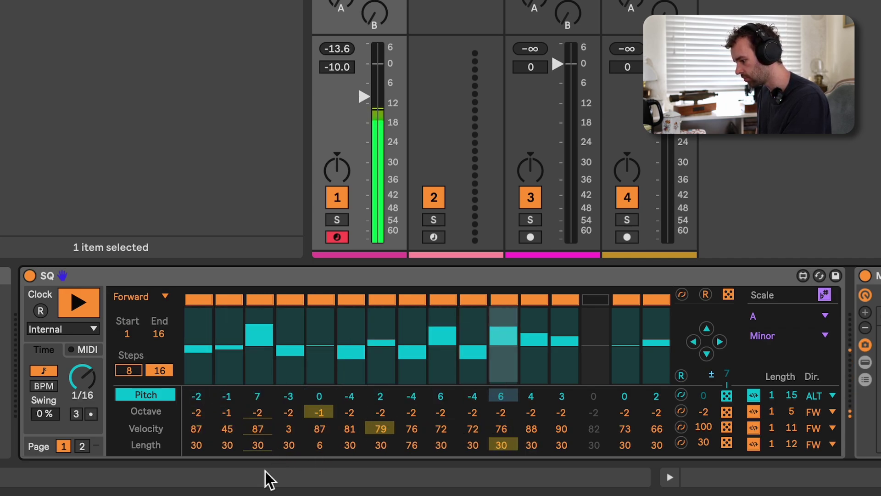
drag(228, 445, 227, 463)
drag(714, 440, 714, 463)
Set note lengths of 63 on step 3, 75 on step 5, 12 on step 9, 54 on step 10, 99 on step 11 and 71 on step 13, and stop playback
mouse_move(472, 445)
mouse_down()
mouse_move(473, 422)
mouse_move(441, 429)
mouse_up()
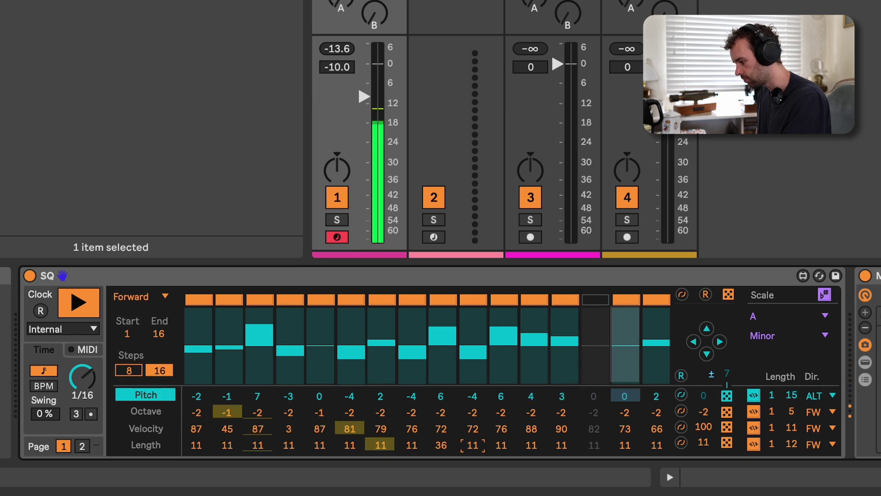
drag(320, 445, 319, 413)
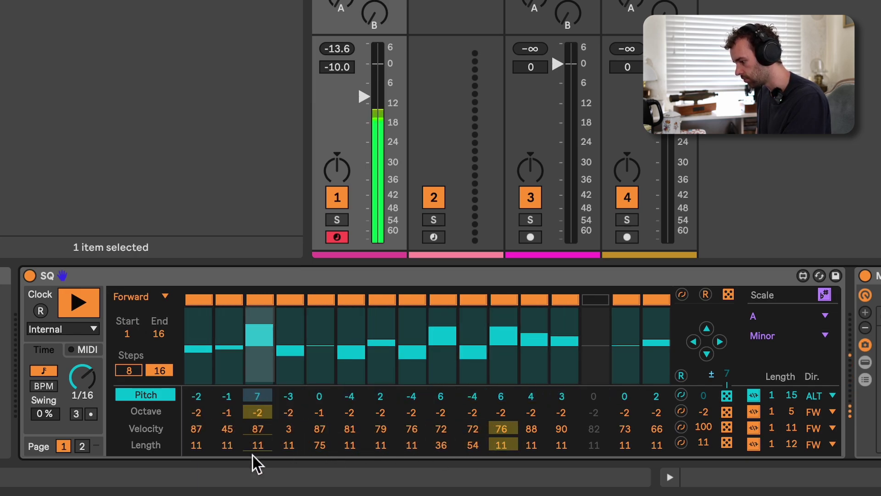
drag(258, 445, 258, 421)
drag(502, 445, 502, 408)
drag(563, 445, 562, 418)
drag(444, 450, 444, 464)
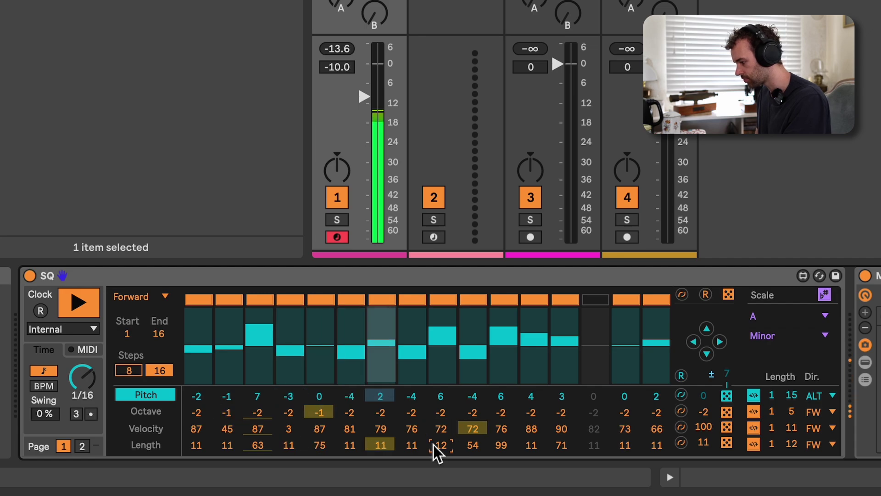
key(space)
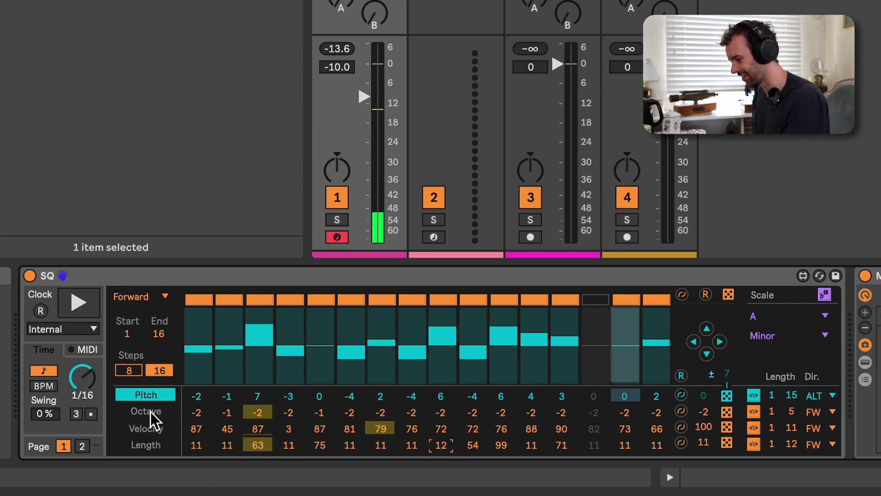